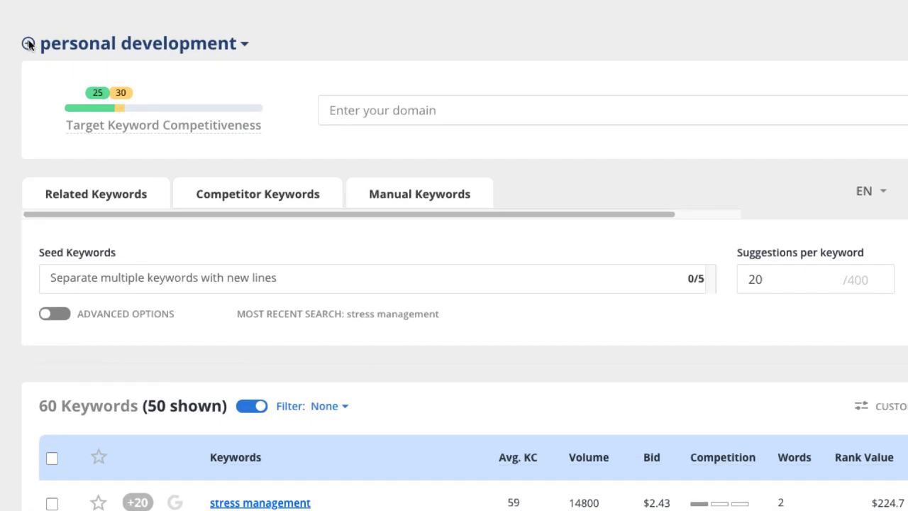
Add a new project named "protein shakes".
left_click(29, 44)
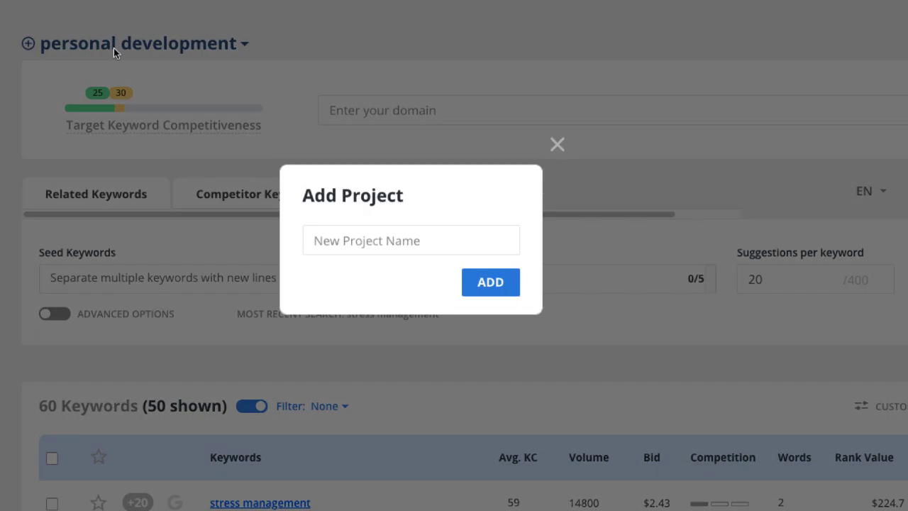
left_click(344, 243)
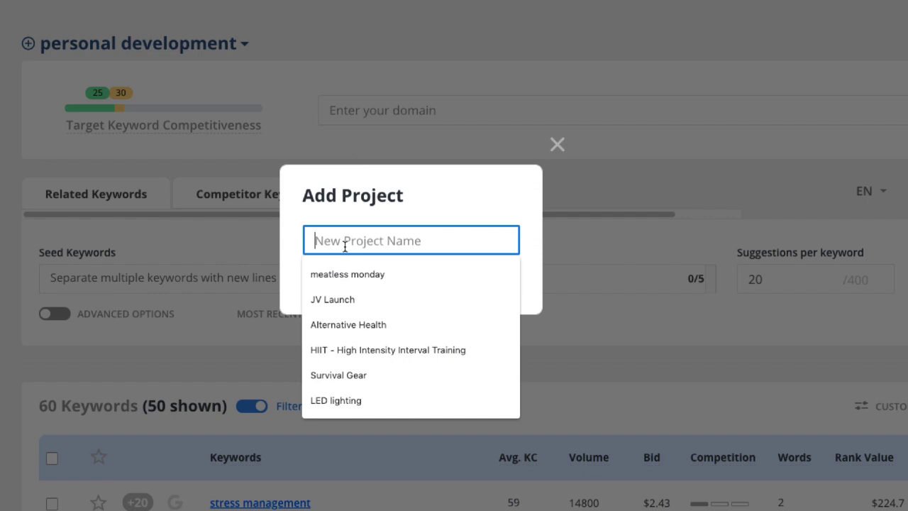
type("pro")
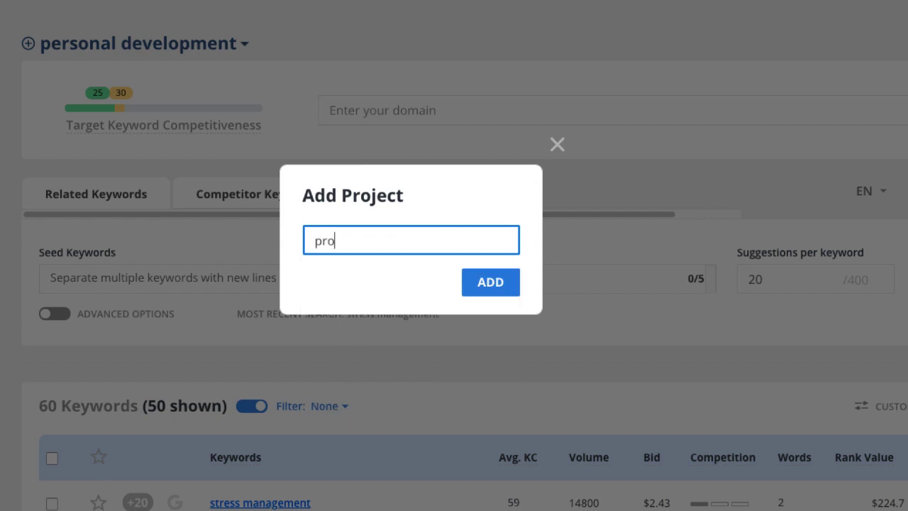
type("tein shakes")
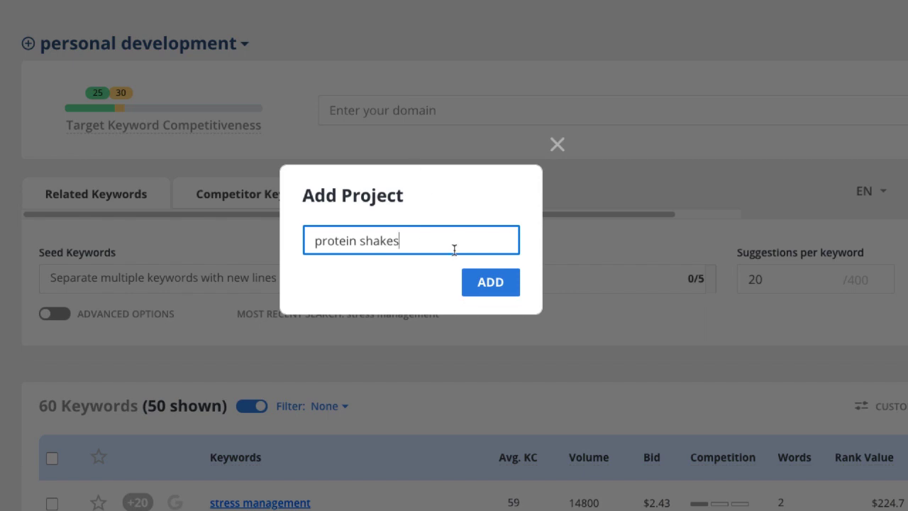
left_click(482, 284)
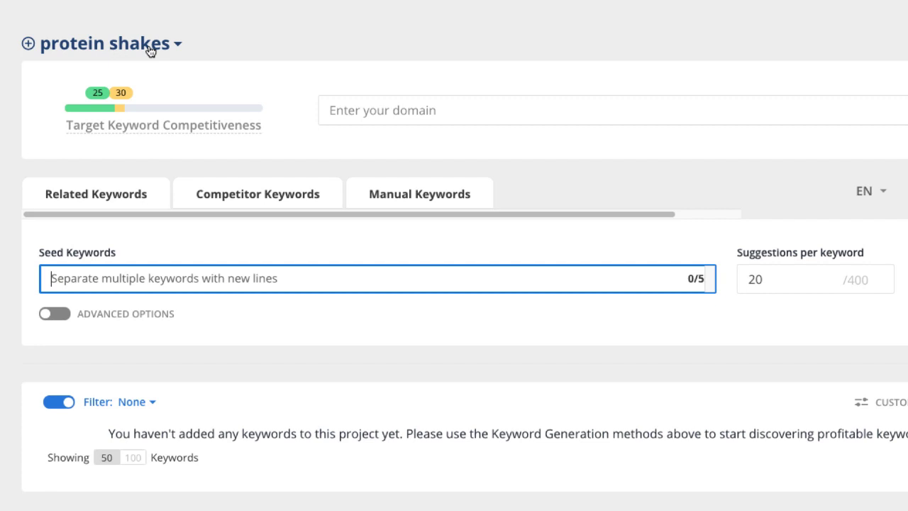
left_click(27, 44)
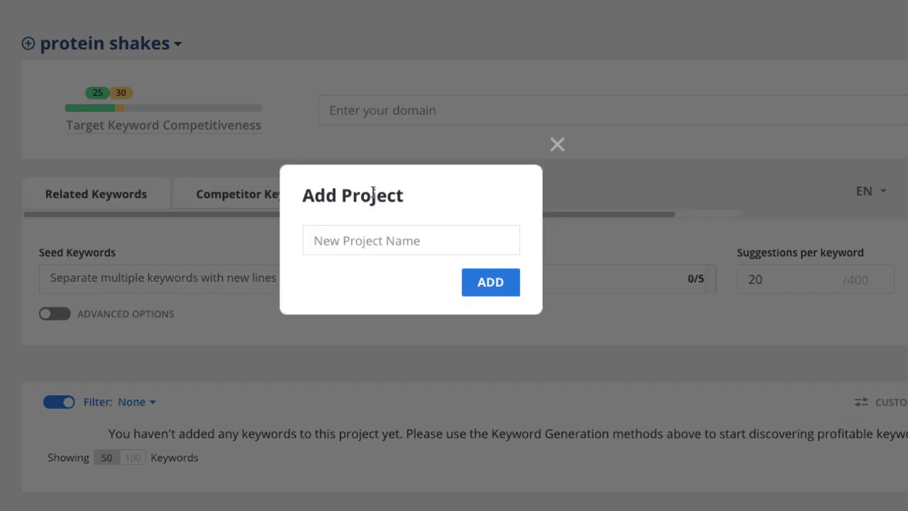
left_click(567, 149)
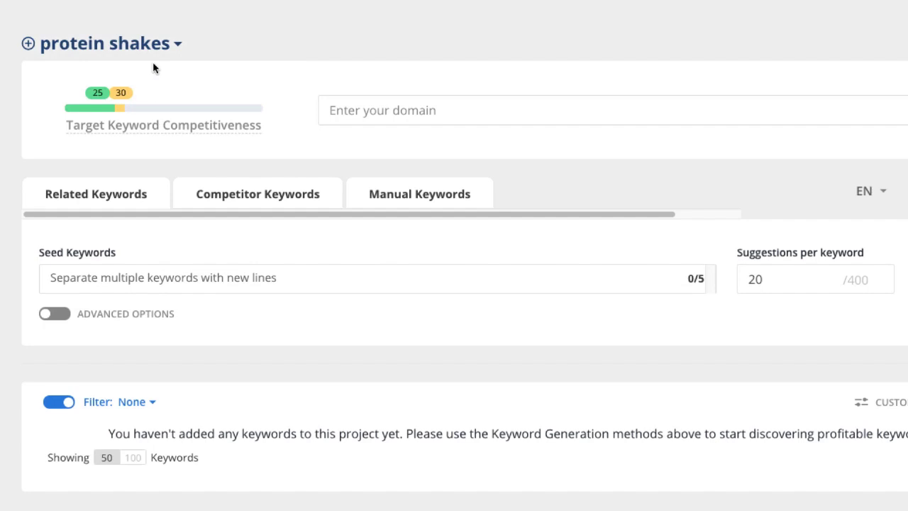
Look through the full list of existing projects and close it without switching projects.
left_click(176, 47)
scroll(111, 304, "down", 7)
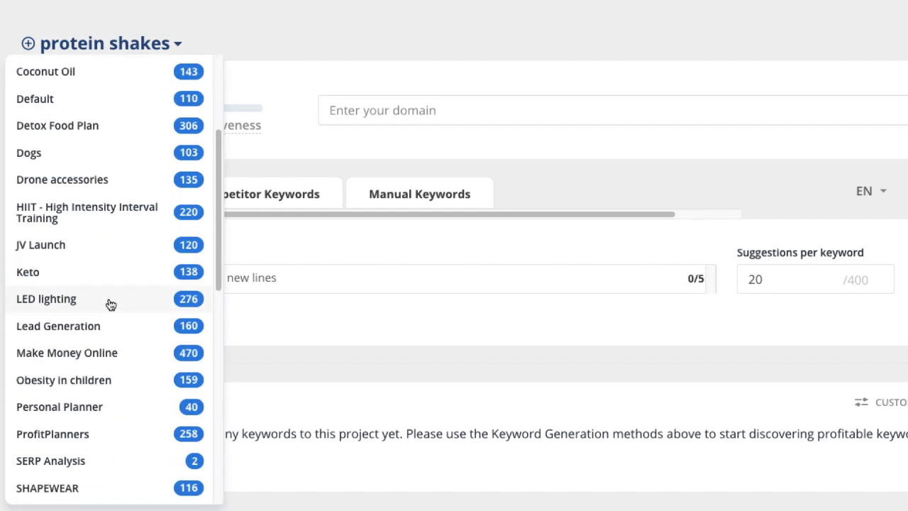
scroll(103, 369, "down", 5)
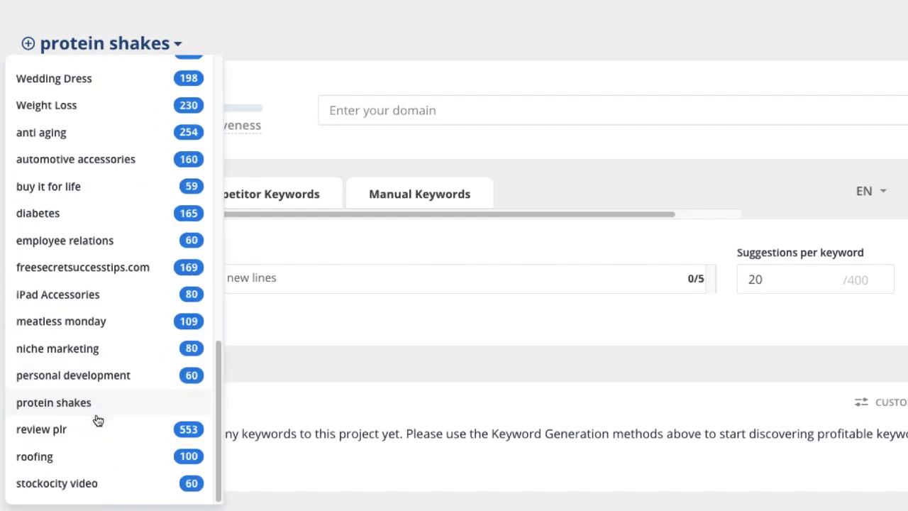
scroll(40, 411, "up", 10)
scroll(90, 341, "up", 2)
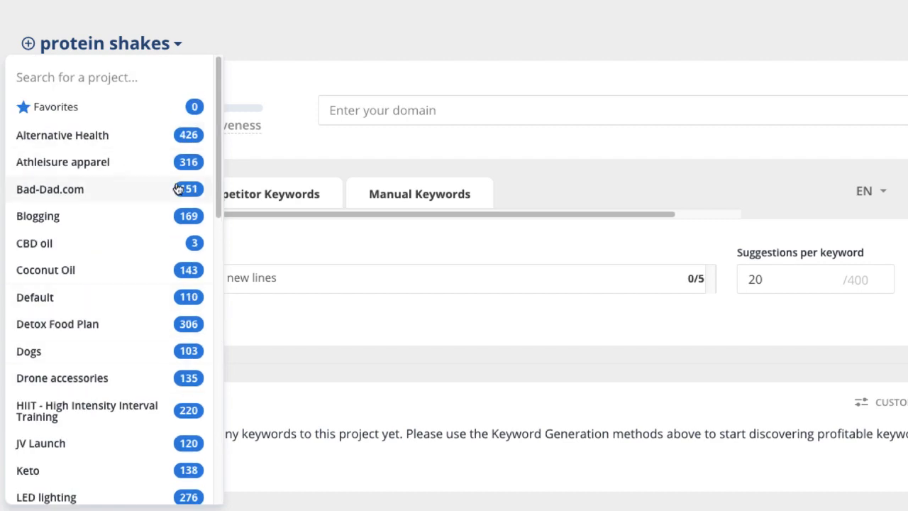
left_click(276, 41)
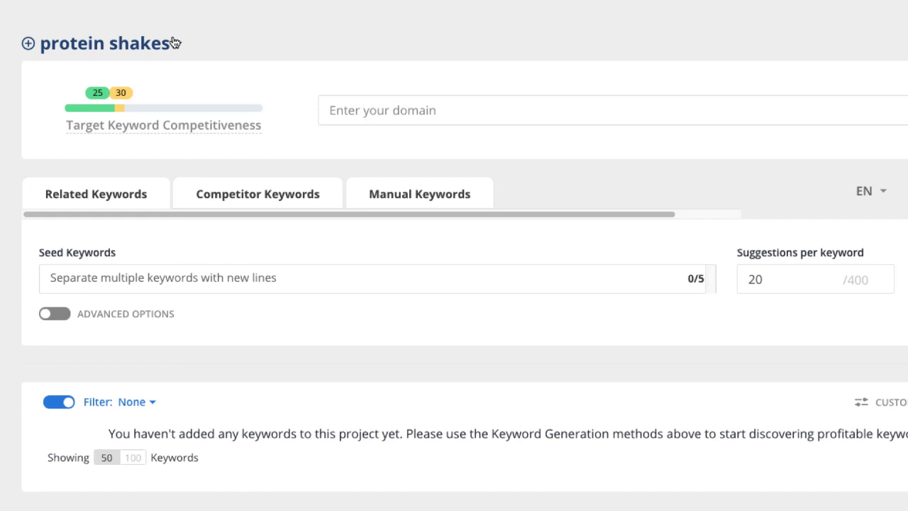
Retrieve related keywords for the seed keyword "protein shake" with 20 suggestions per keyword.
left_click(142, 273)
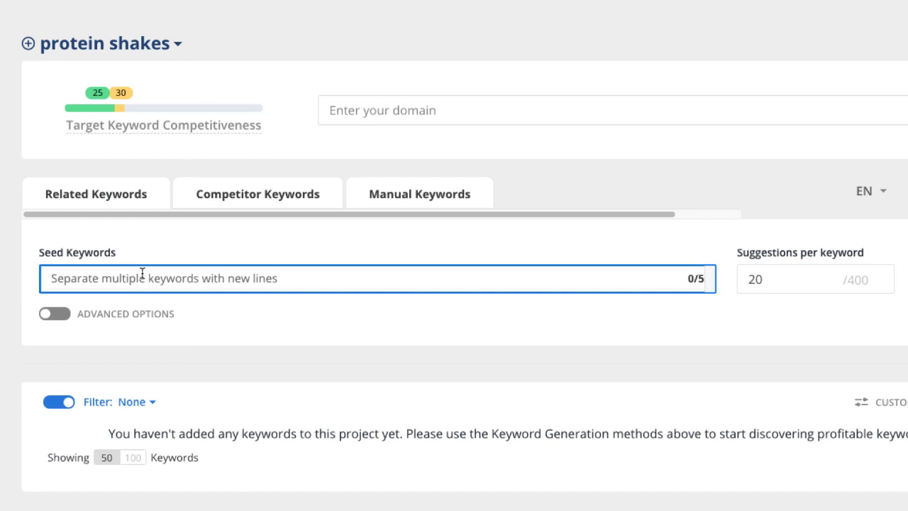
type("protein")
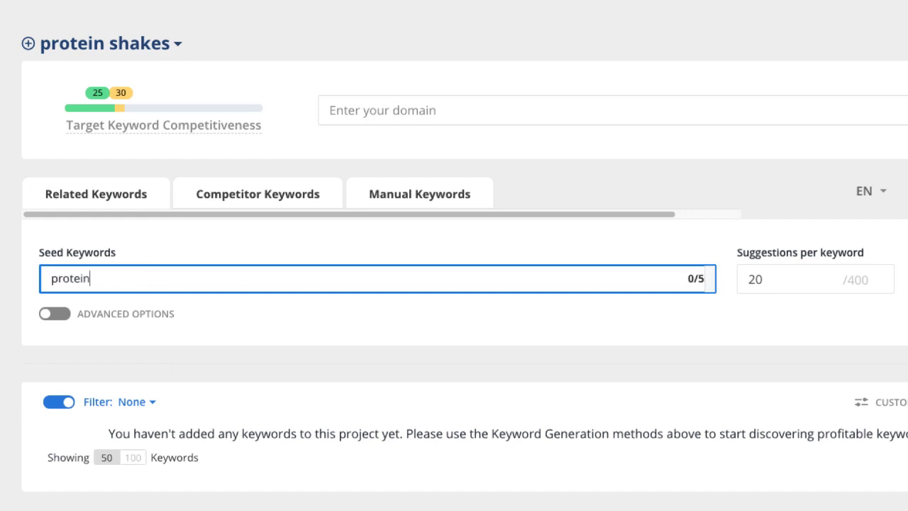
type(" shar")
type("ke")
left_click(877, 283)
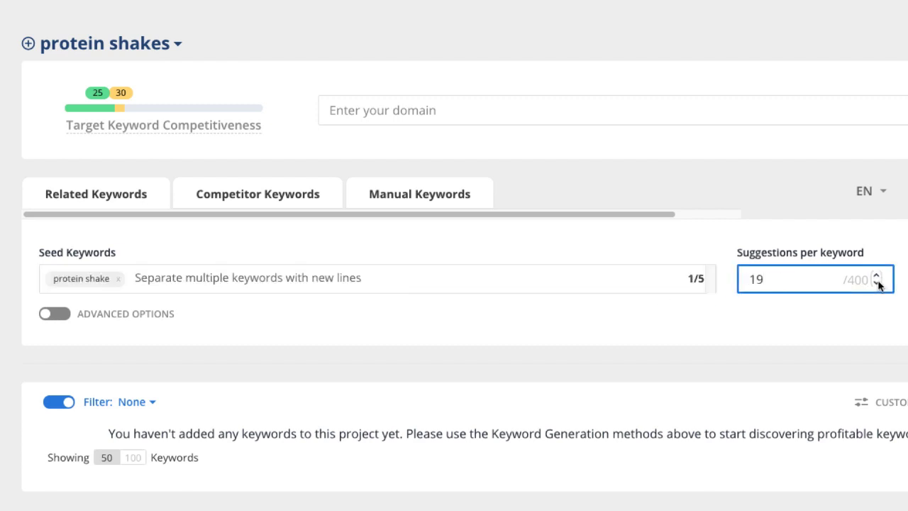
left_click(877, 276)
left_click(864, 287)
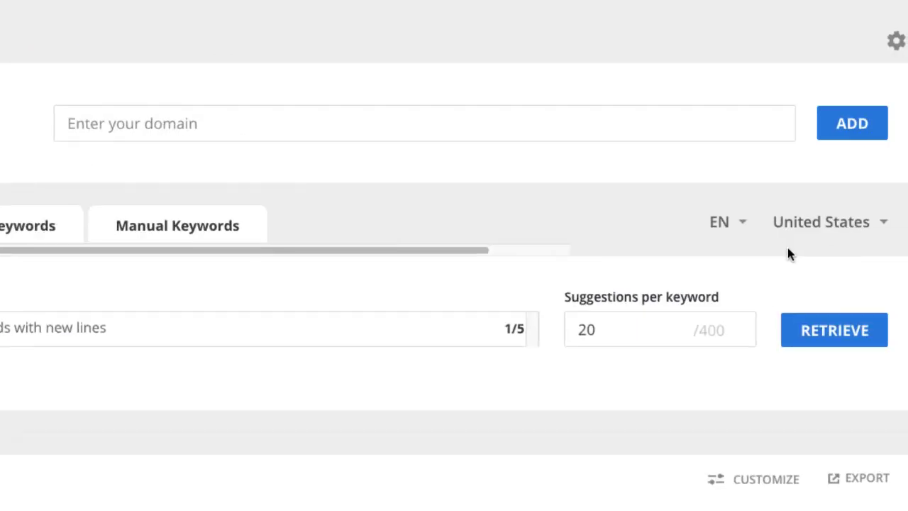
left_click(836, 332)
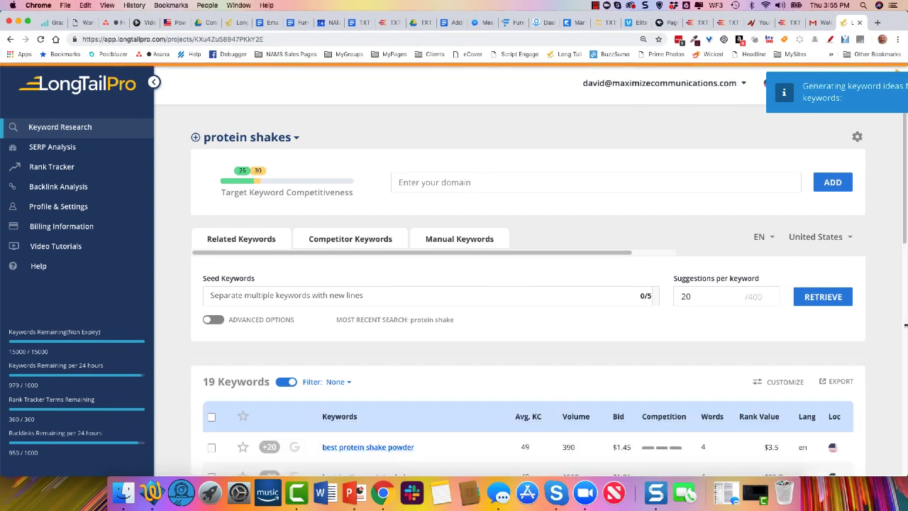
Examine the retrieved keywords, their competitiveness scores against the target range, and the column descriptions.
scroll(646, 299, "down", 5)
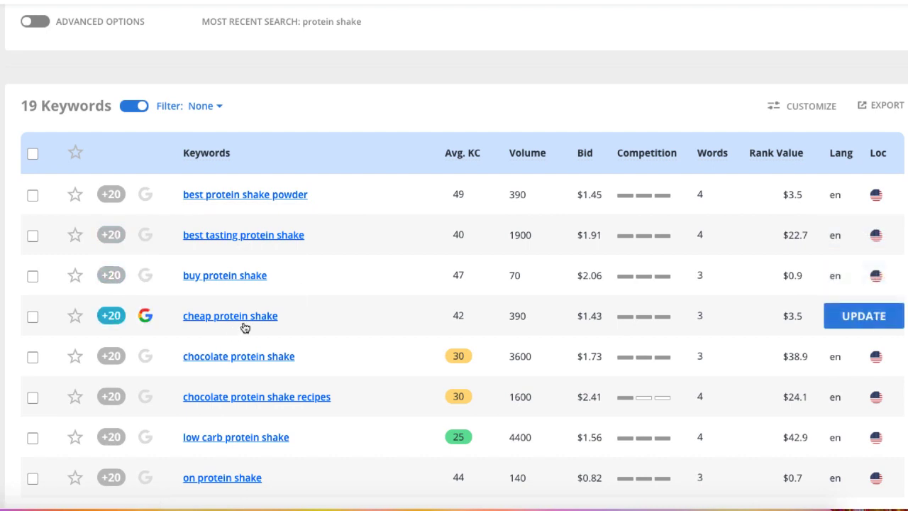
scroll(346, 343, "down", 1)
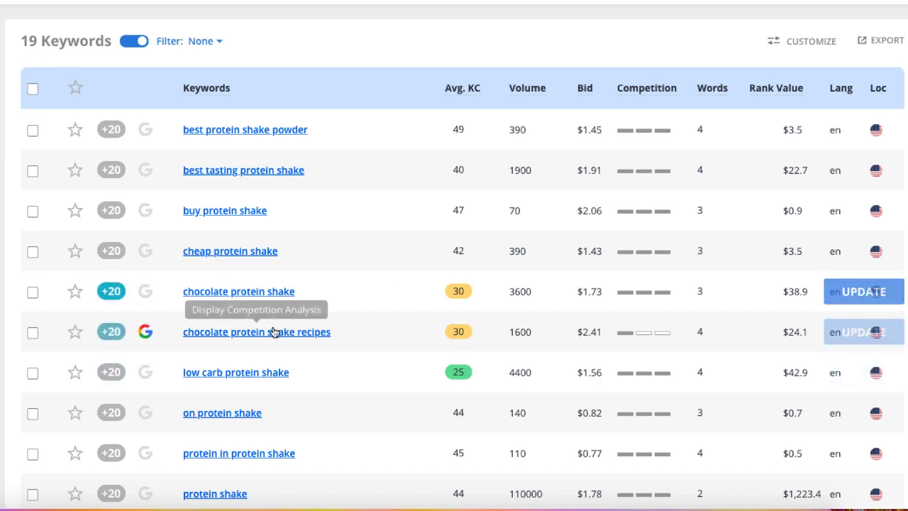
scroll(364, 265, "up", 5)
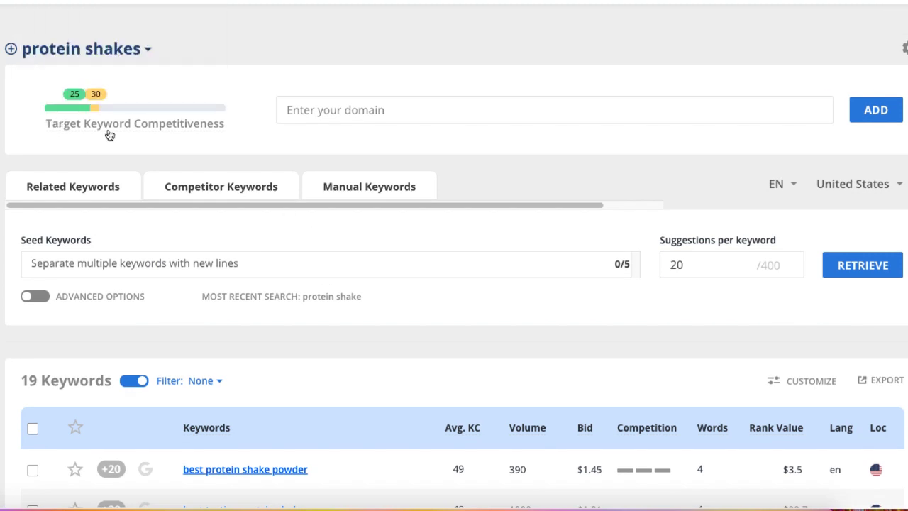
mouse_move(106, 128)
scroll(406, 310, "down", 2)
scroll(413, 310, "down", 1)
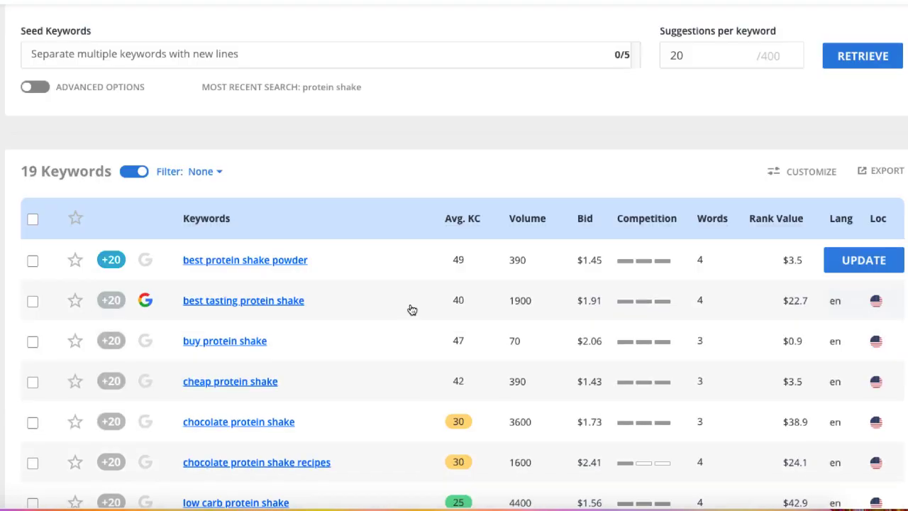
scroll(513, 288, "down", 1)
scroll(498, 291, "down", 1)
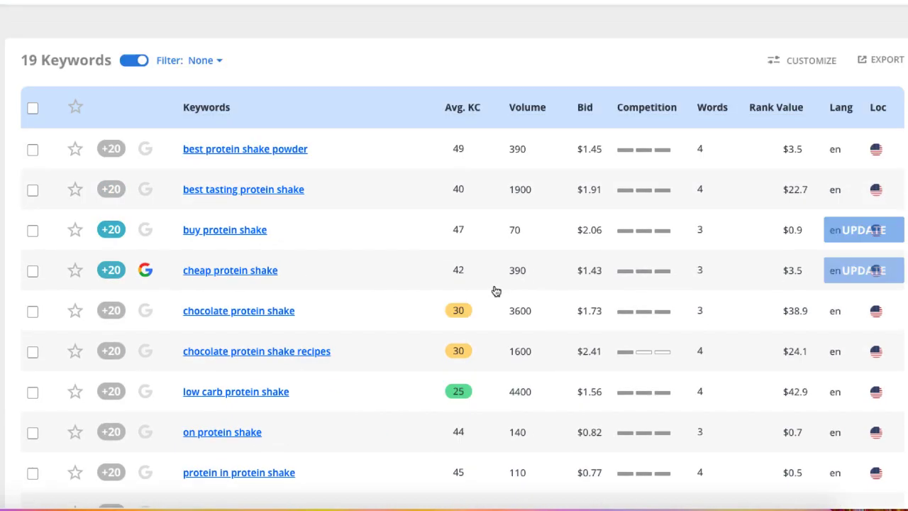
mouse_move(777, 111)
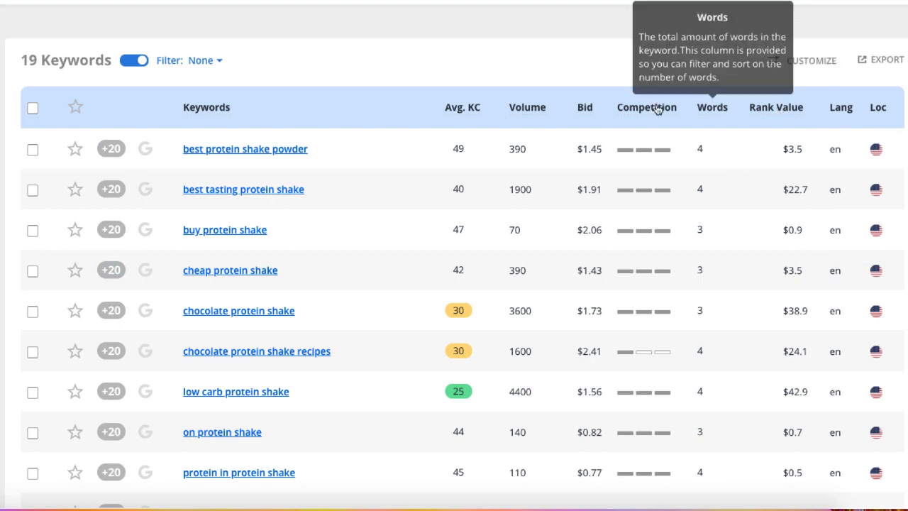
scroll(631, 134, "up", 1)
scroll(778, 135, "up", 1)
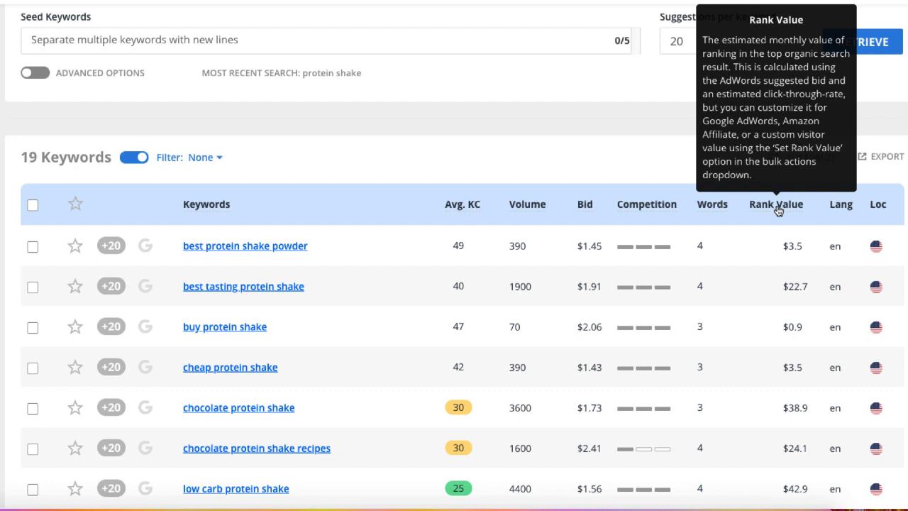
Sort the keyword table by Rank Value, highest first.
mouse_move(737, 248)
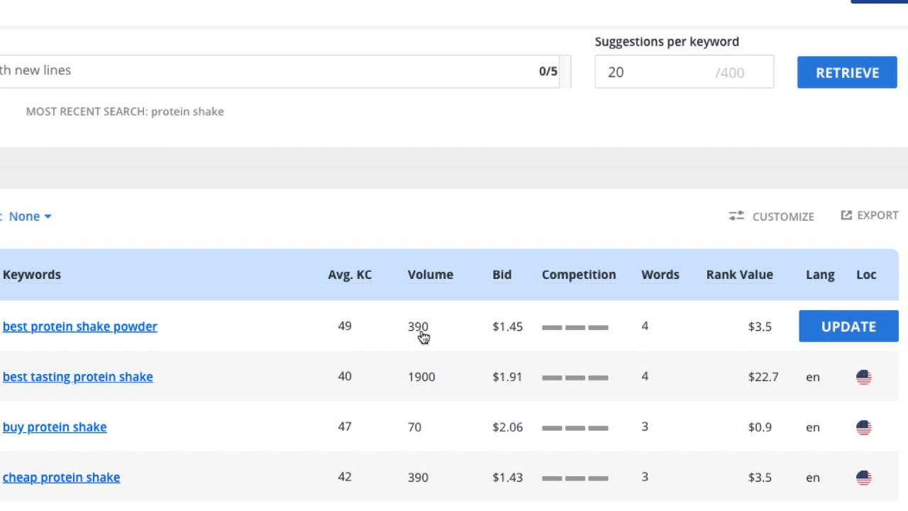
mouse_move(742, 271)
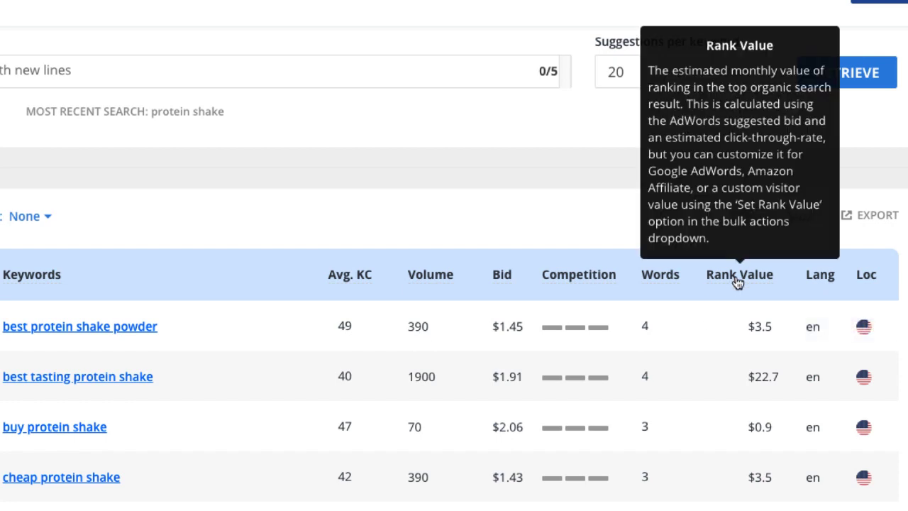
left_click(734, 280)
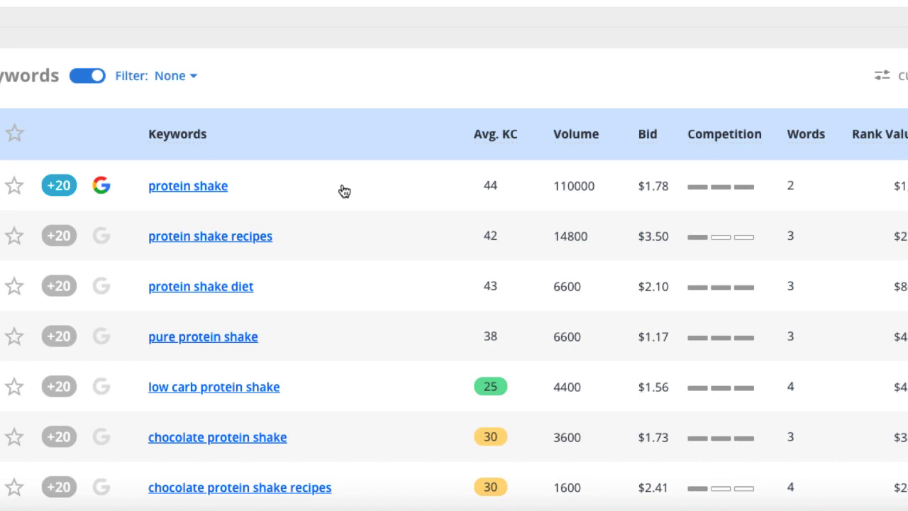
Compare the average KC, volume, competition and rank value of the highest-ranked protein shake keywords.
scroll(360, 184, "down", 2)
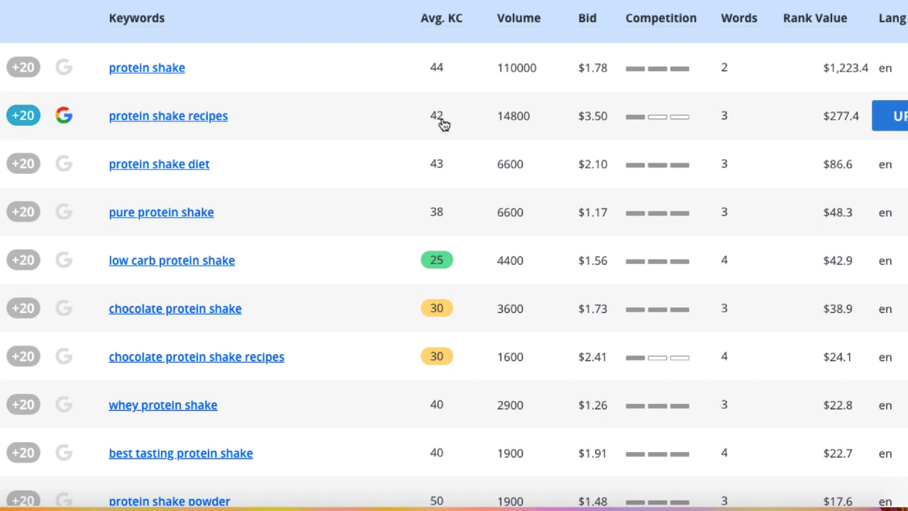
scroll(347, 123, "up", 5)
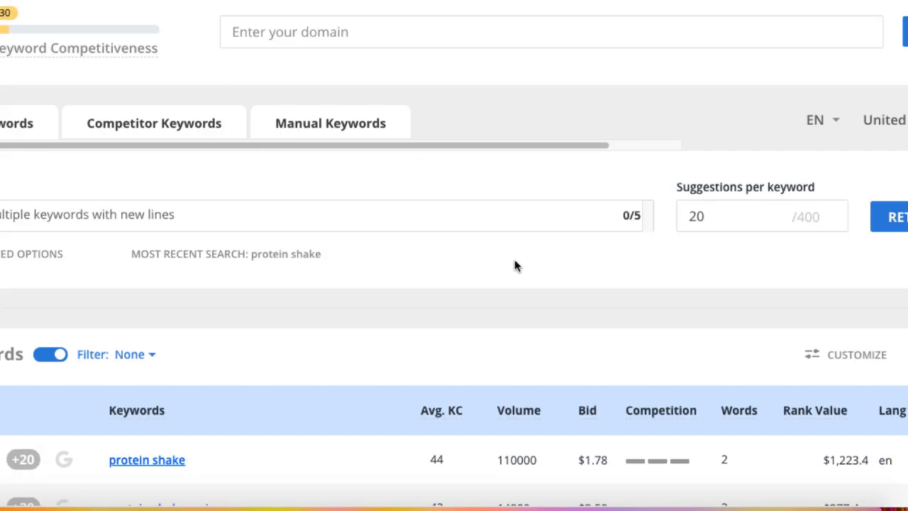
scroll(515, 266, "down", 3)
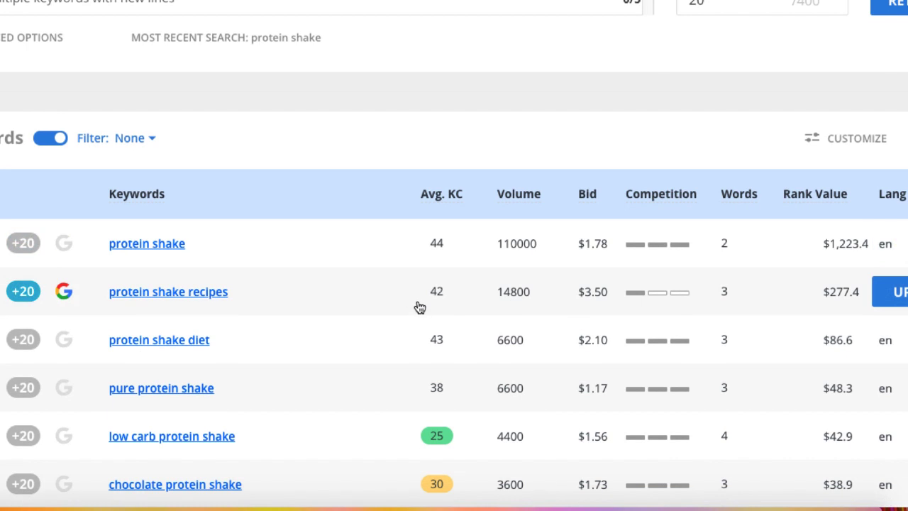
scroll(451, 308, "down", 1)
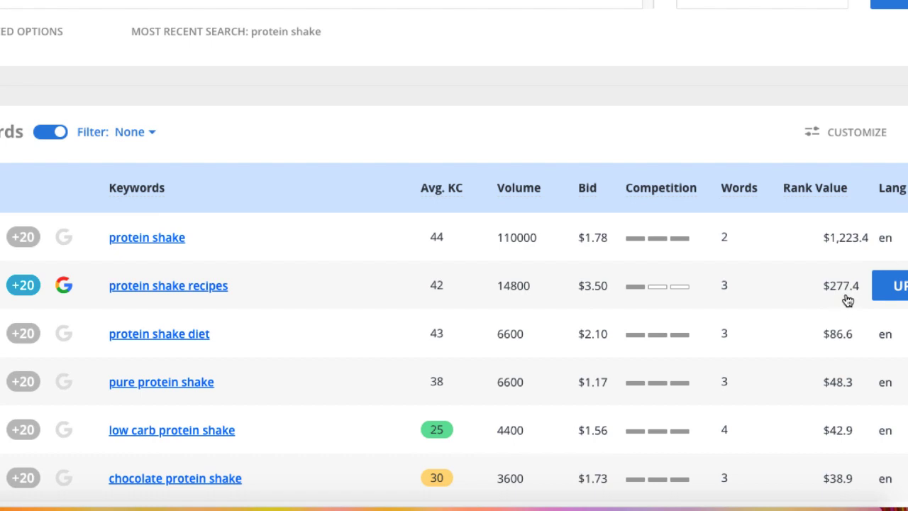
scroll(308, 304, "down", 1)
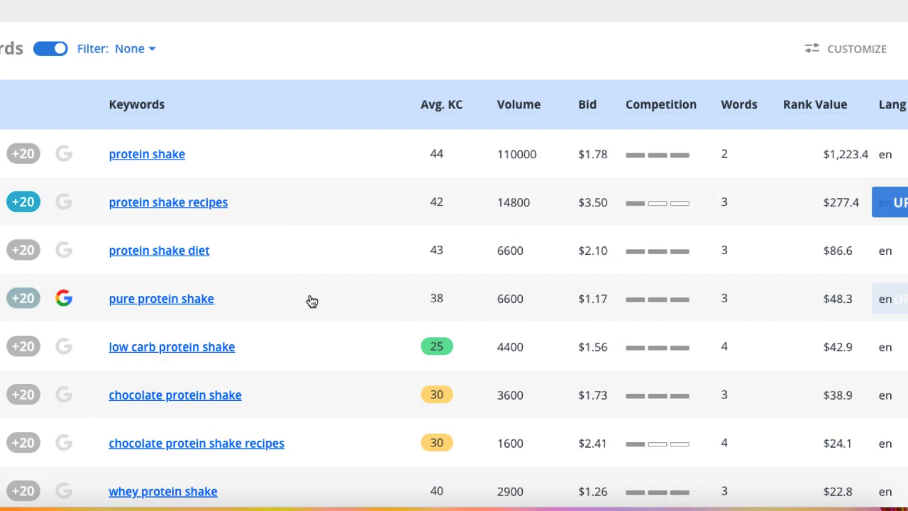
scroll(316, 299, "down", 1)
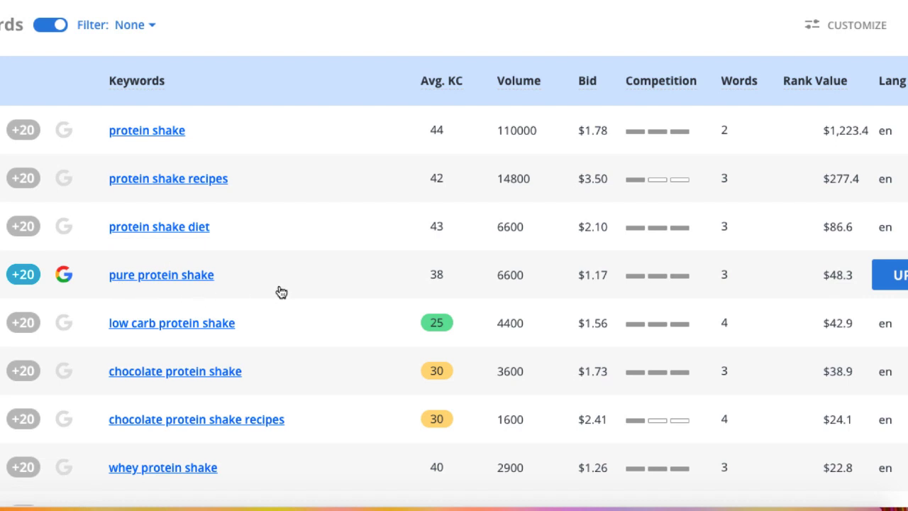
Generate 20 more keyword suggestions from the "protein shake recipes" keyword, leaving all keyword rows unselected.
left_click(0, 274)
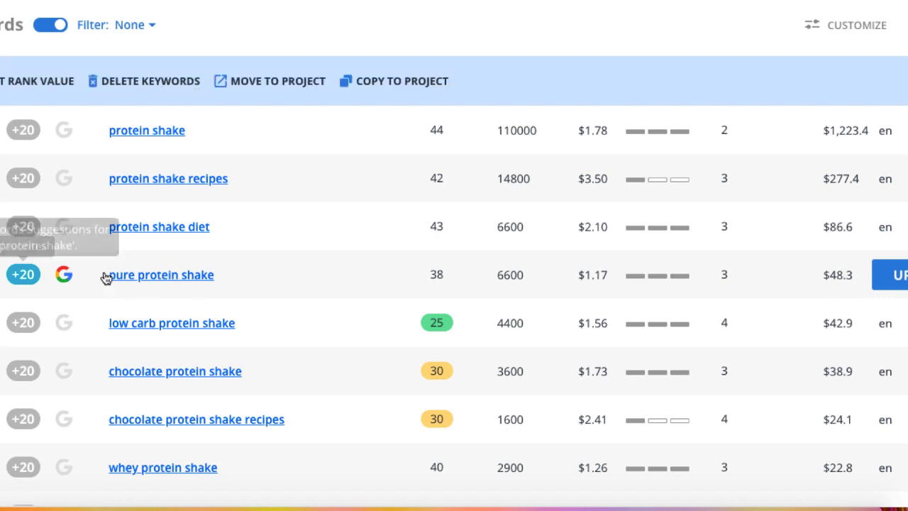
left_click(0, 280)
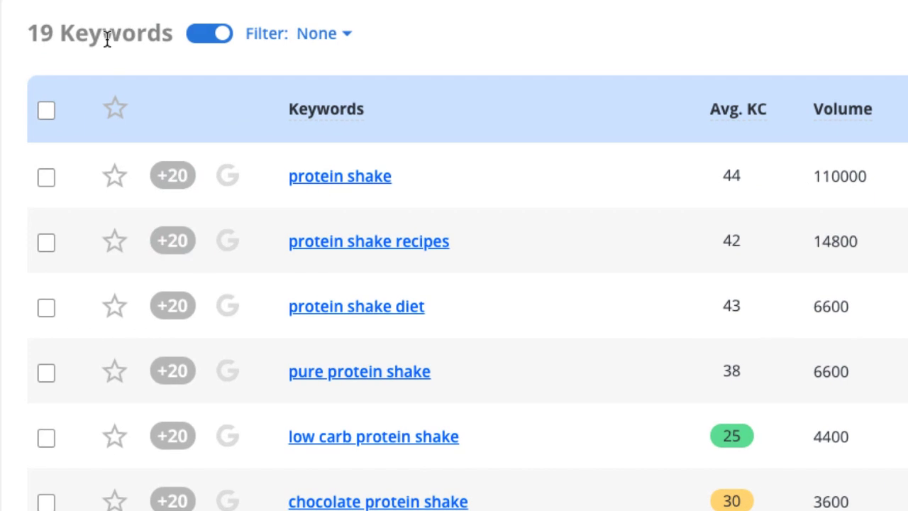
left_click(175, 243)
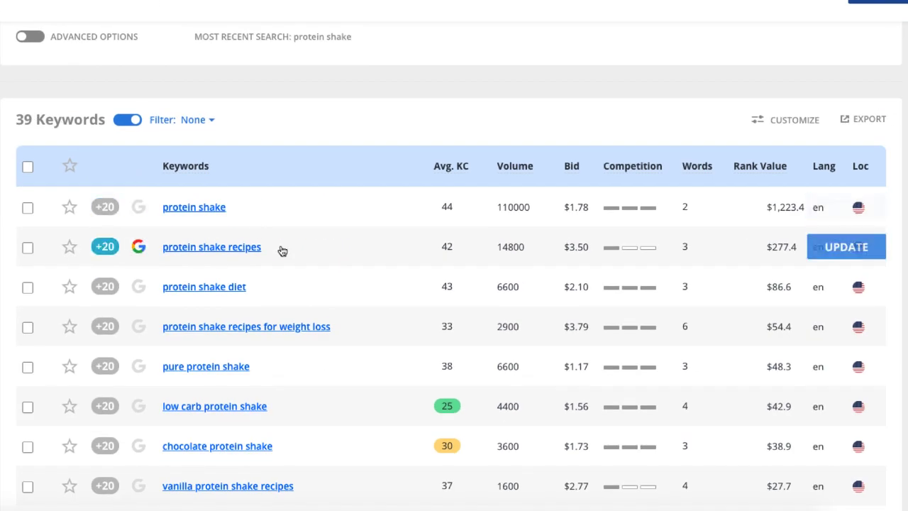
Set the keyword table to show 100 keywords per page.
scroll(405, 248, "down", 7)
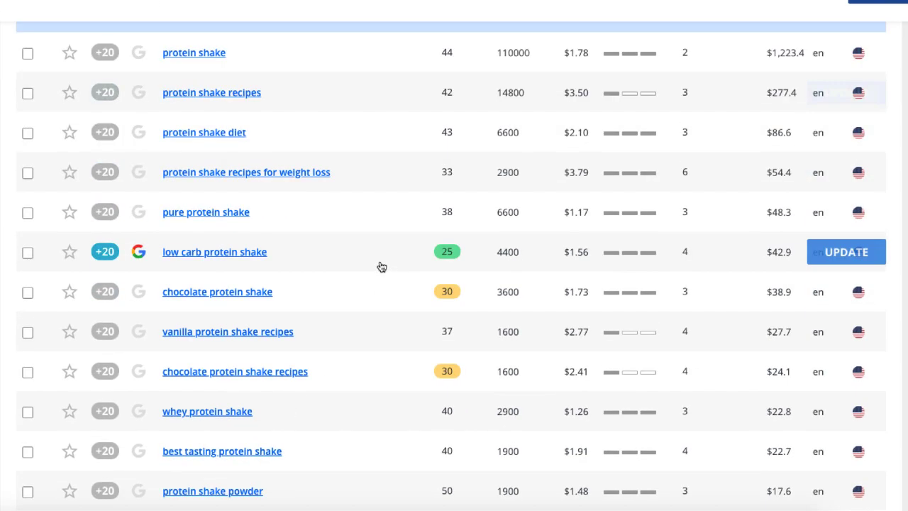
scroll(382, 273, "down", 11)
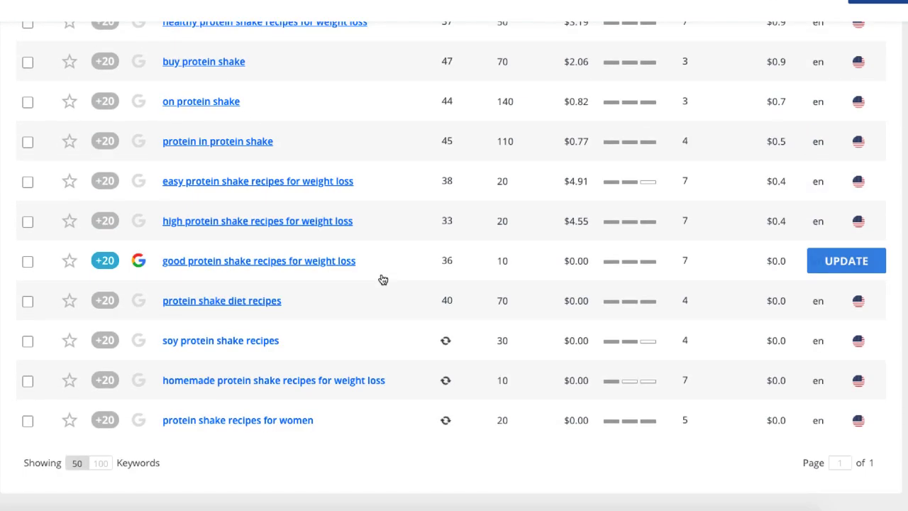
left_click(106, 465)
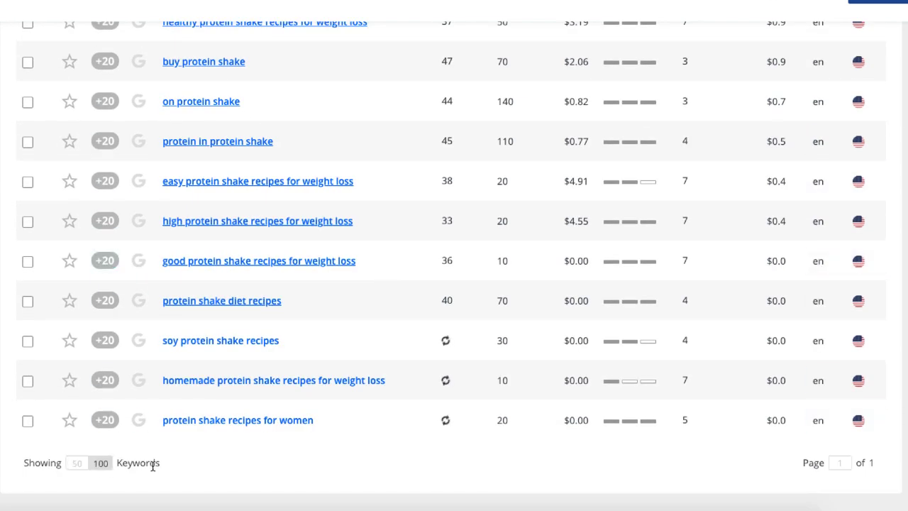
Review the expanded keyword list, comparing the average KC, volume and rank value of the recipe-related protein shake suggestions.
scroll(387, 334, "up", 4)
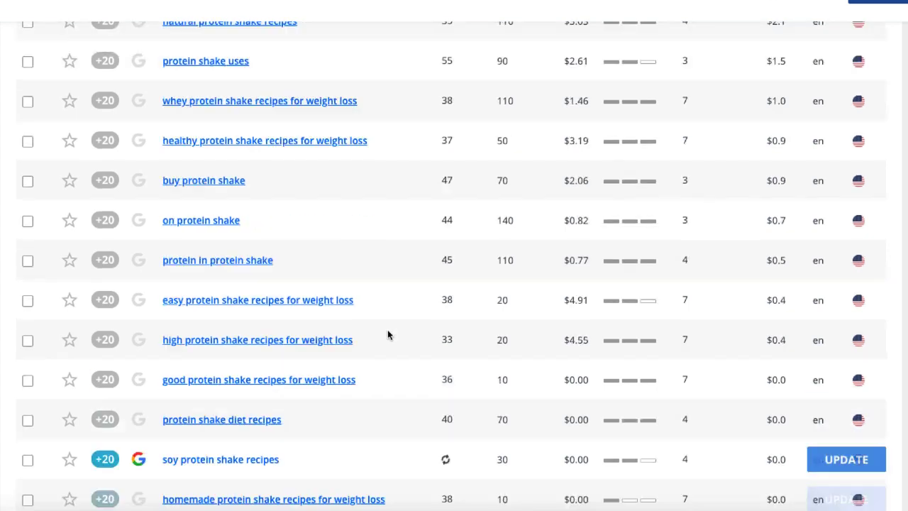
scroll(393, 353, "down", 2)
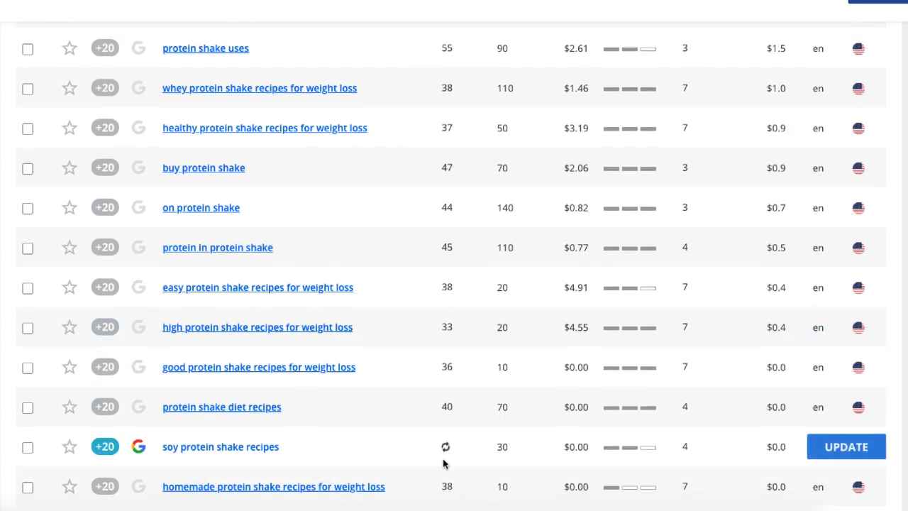
scroll(401, 418, "down", 1)
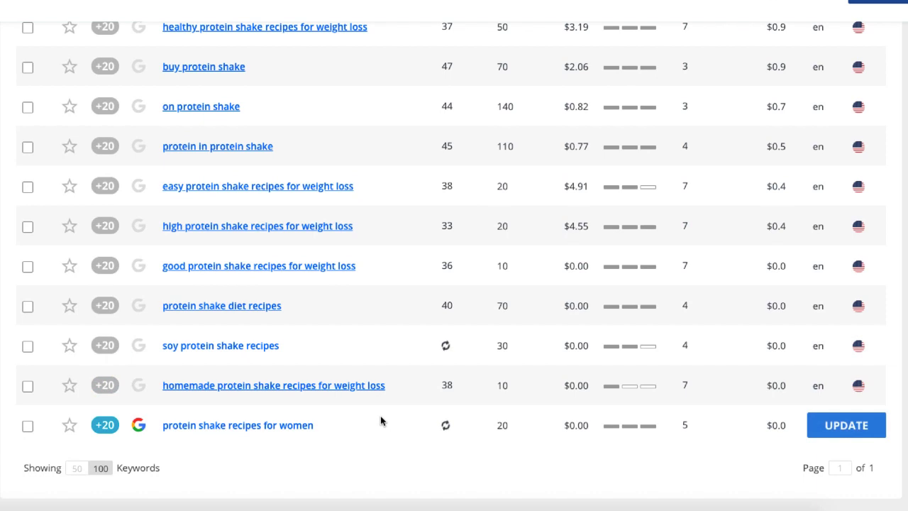
scroll(380, 421, "up", 2)
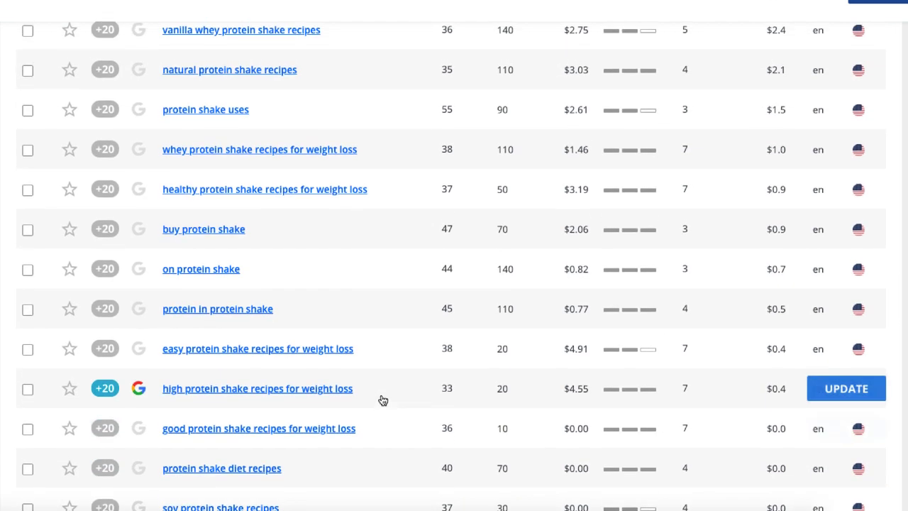
scroll(382, 401, "up", 1)
scroll(382, 401, "up", 4)
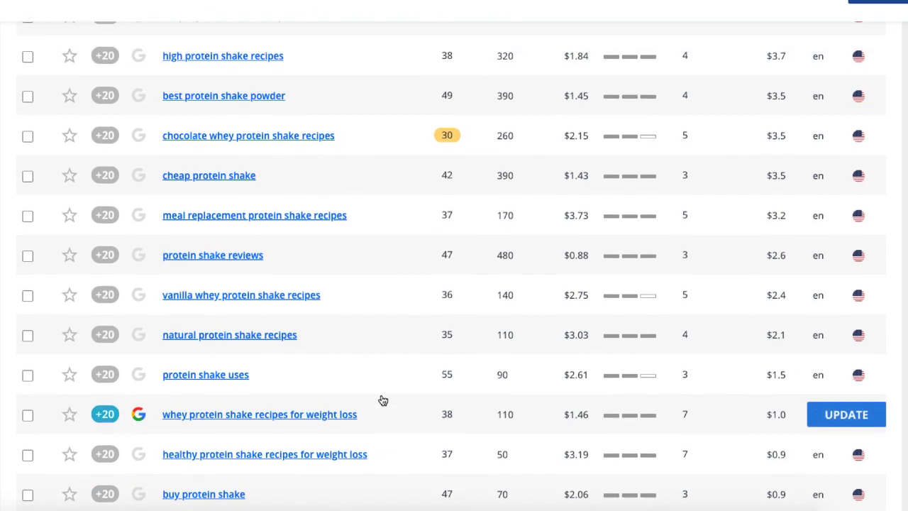
scroll(383, 401, "up", 2)
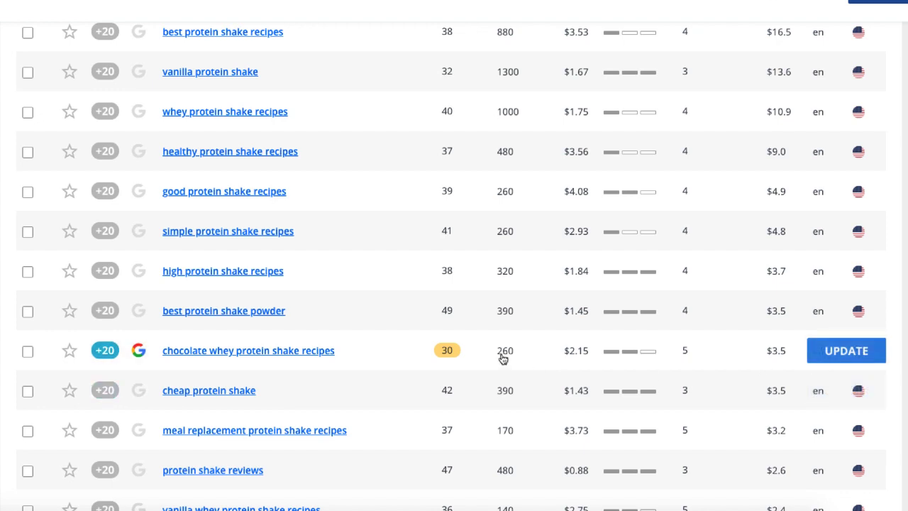
scroll(401, 298, "up", 4)
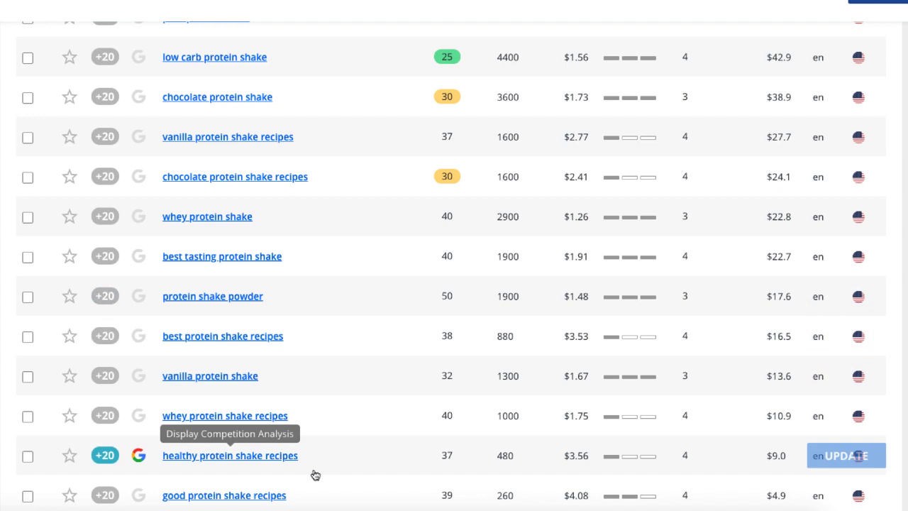
scroll(318, 482, "down", 1)
scroll(316, 454, "up", 1)
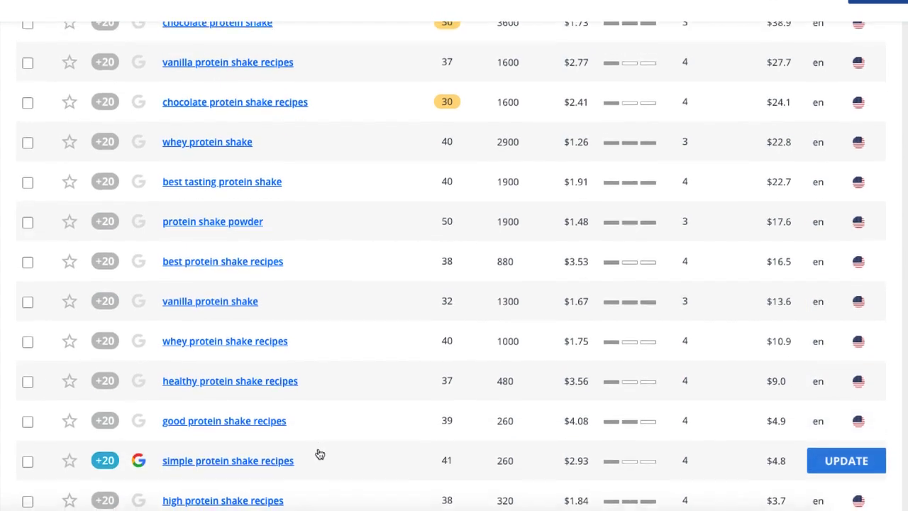
scroll(319, 375, "up", 3)
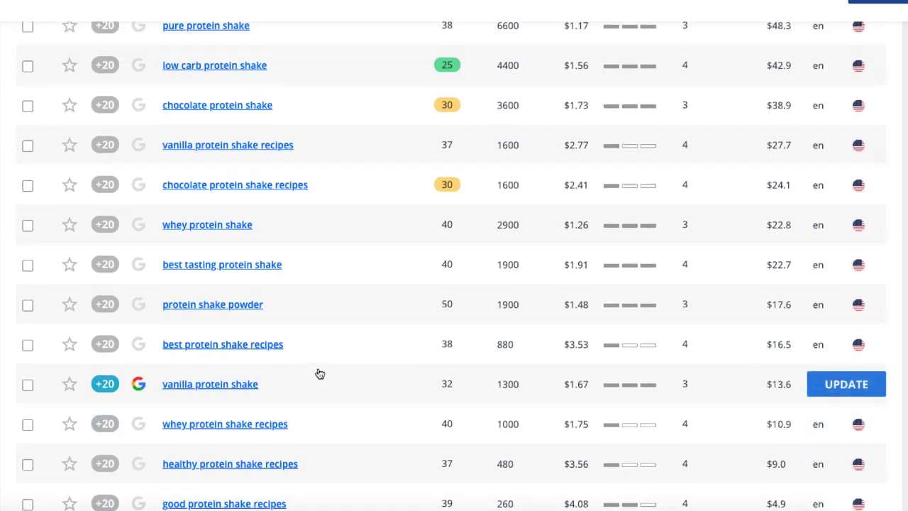
scroll(321, 393, "up", 1)
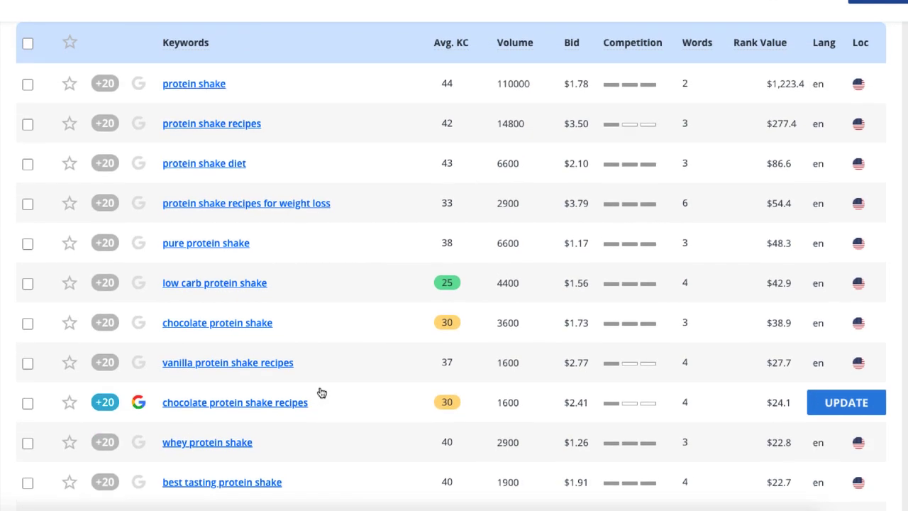
scroll(302, 355, "up", 1)
scroll(302, 355, "up", 1)
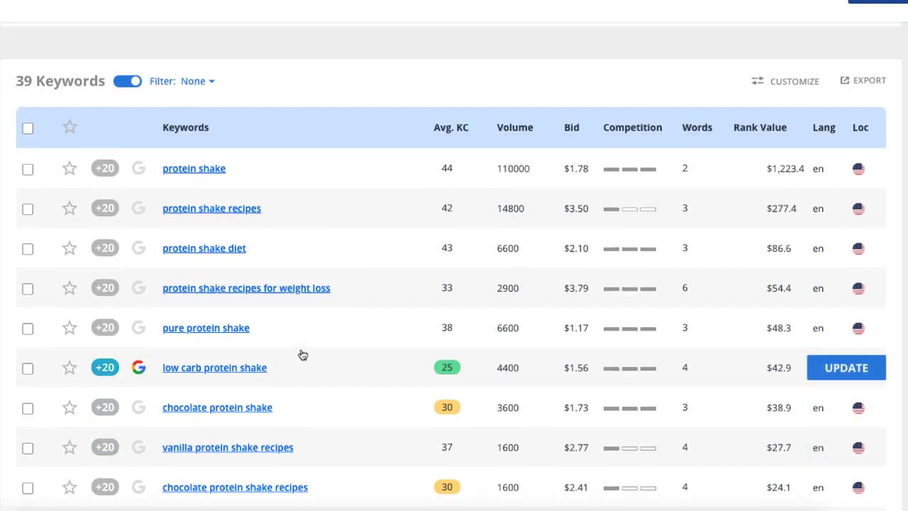
scroll(302, 355, "up", 2)
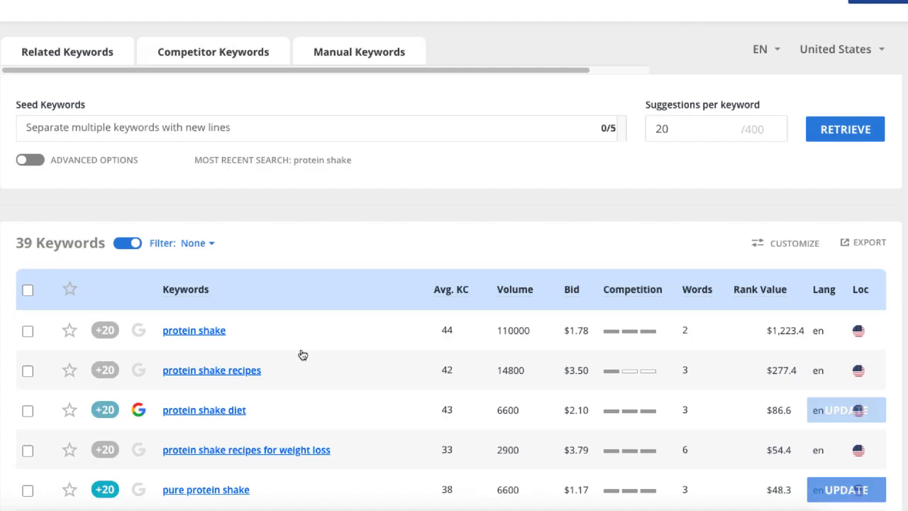
Set the first keyword table filter to exclude keywords containing "diet".
scroll(303, 370, "down", 1)
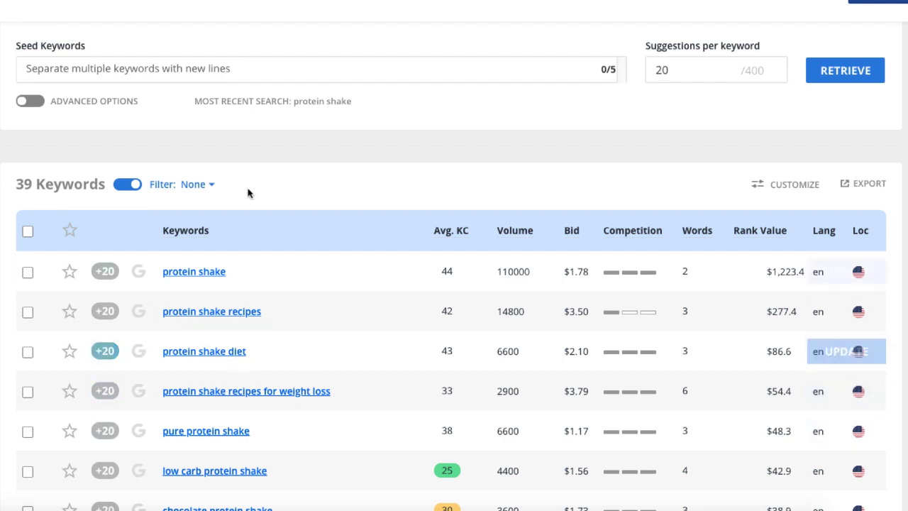
left_click(165, 185)
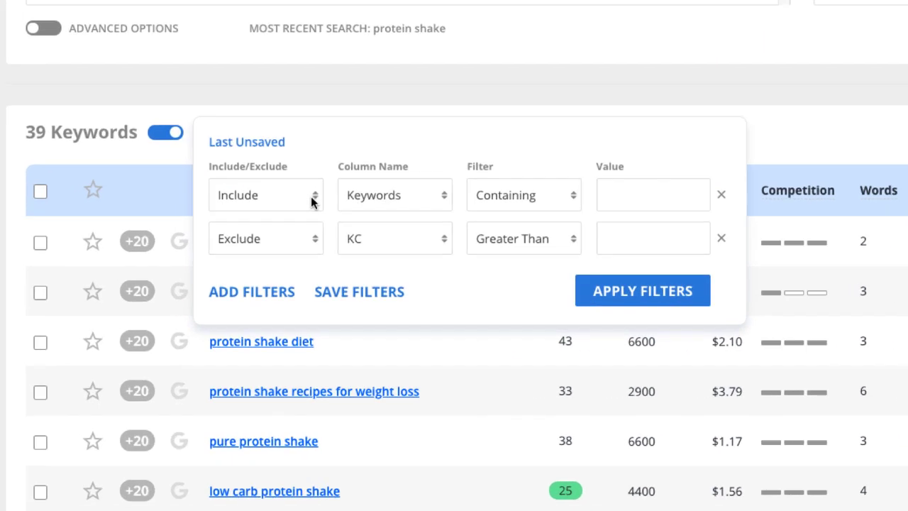
left_click(246, 235)
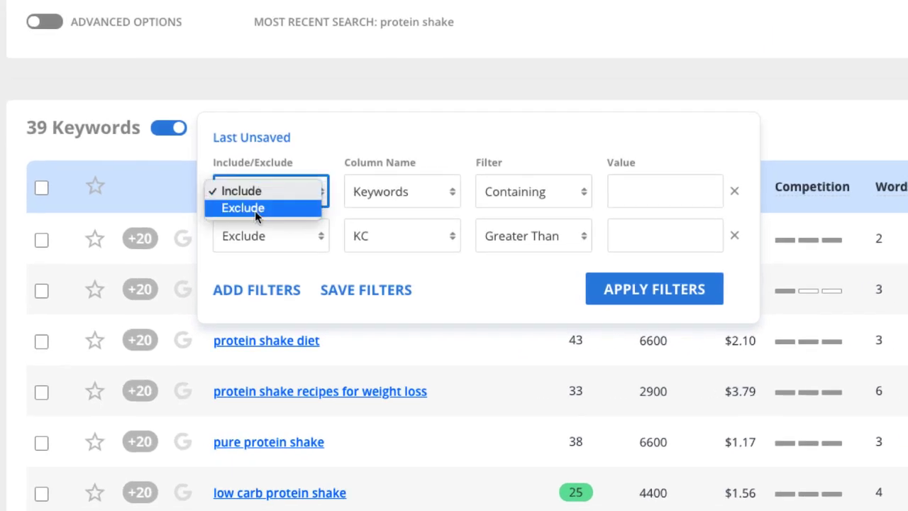
left_click(255, 208)
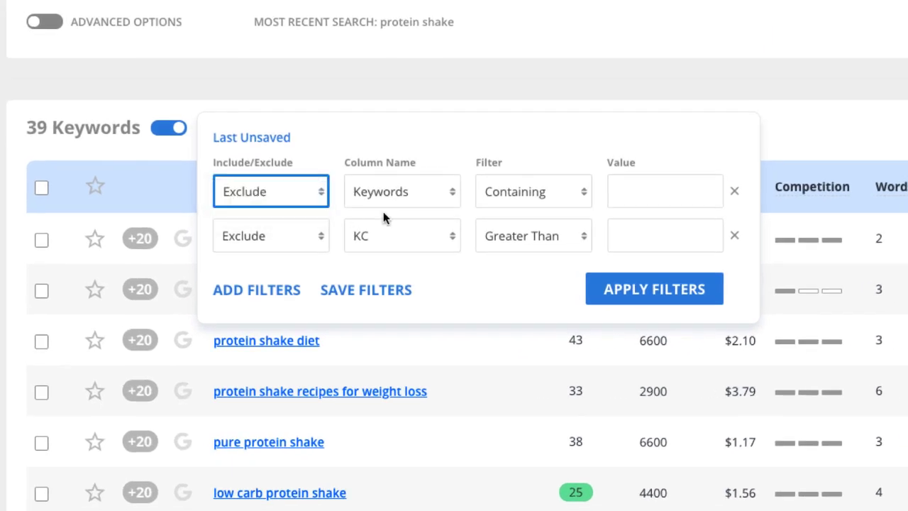
left_click(660, 201)
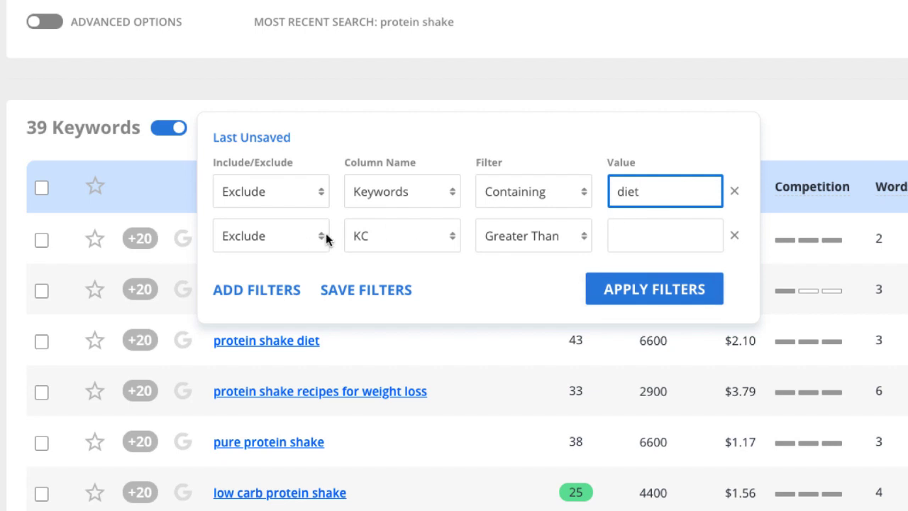
Set the second filter to exclude KC values greater than 65, and apply both filters.
left_click(377, 238)
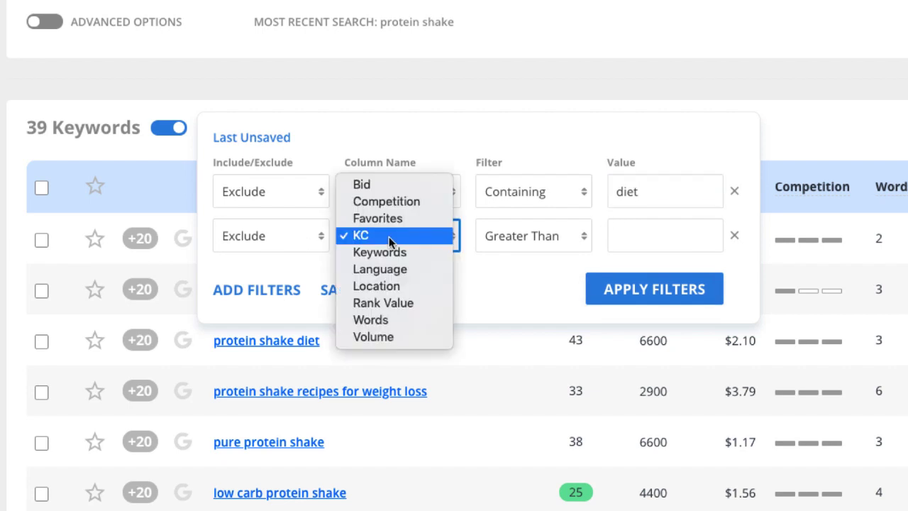
left_click(388, 236)
left_click(517, 239)
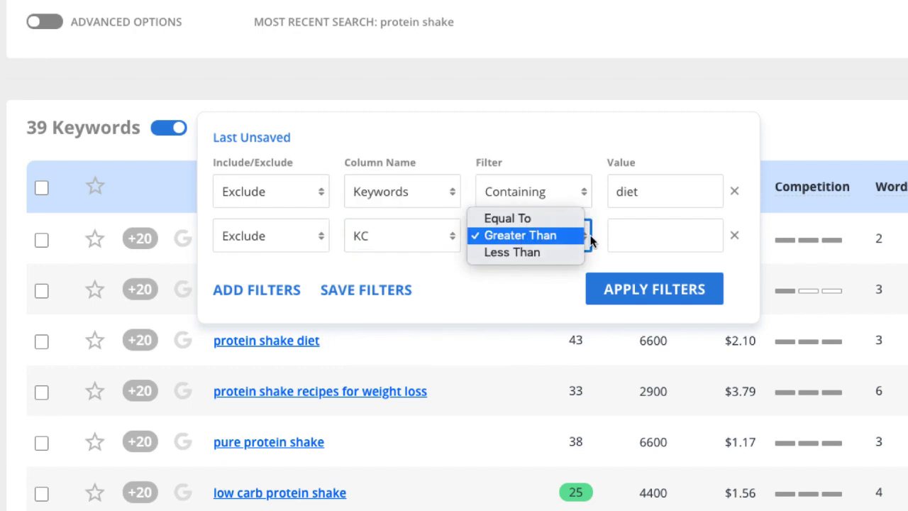
left_click(658, 236)
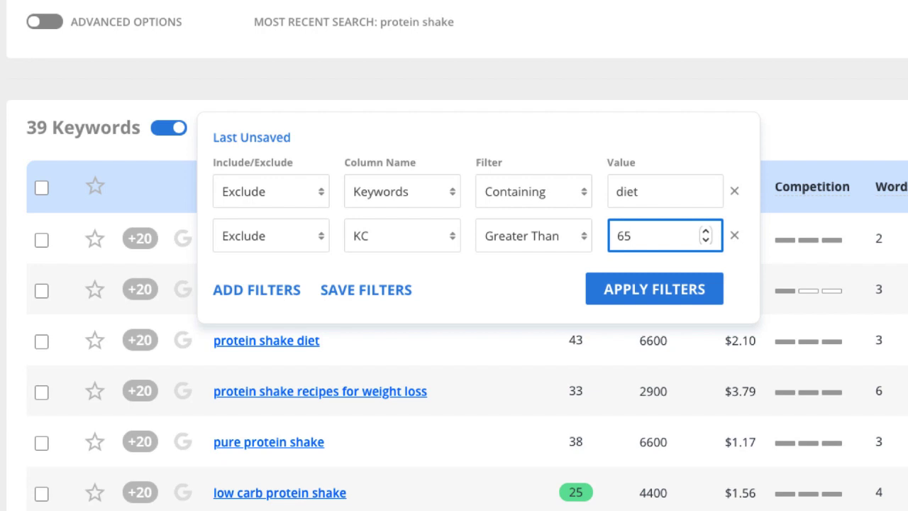
left_click(555, 273)
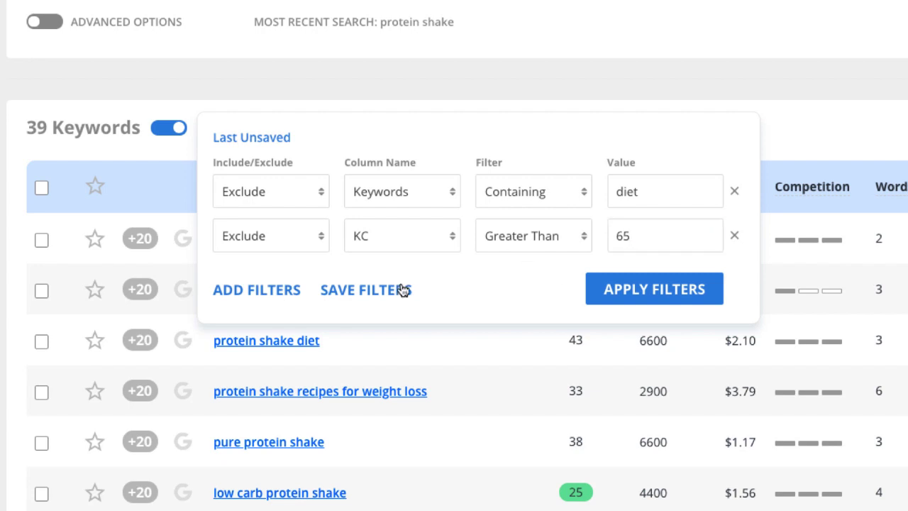
left_click(632, 292)
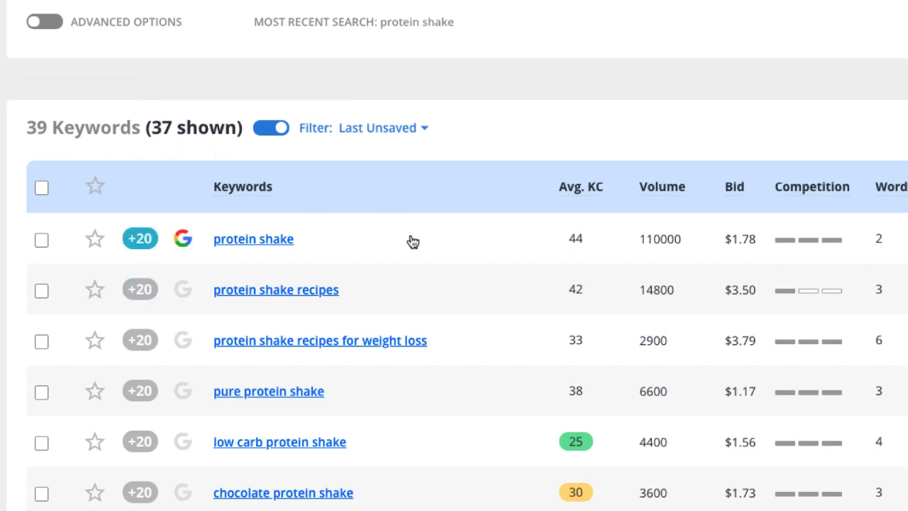
Examine the filtered keyword list, comparing the remaining keywords' average KC scores, volumes and competition.
scroll(487, 258, "down", 3)
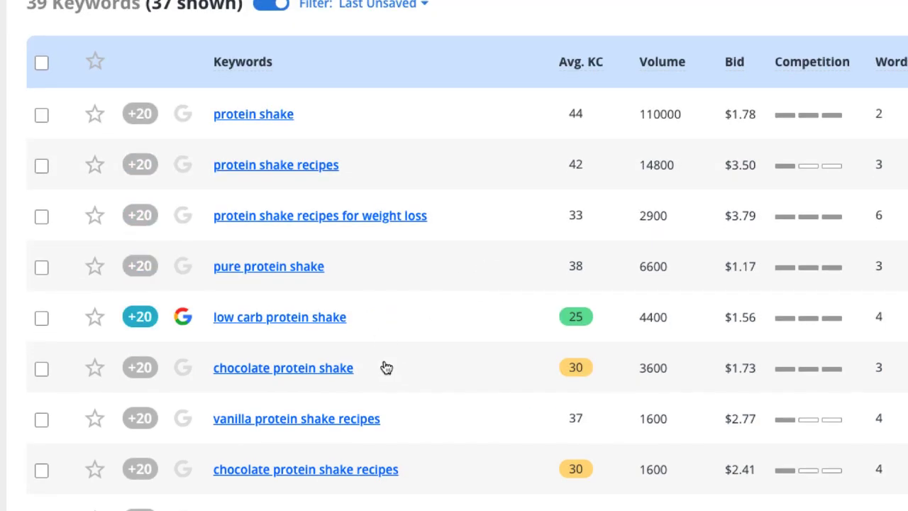
scroll(419, 366, "down", 5)
scroll(422, 367, "down", 2)
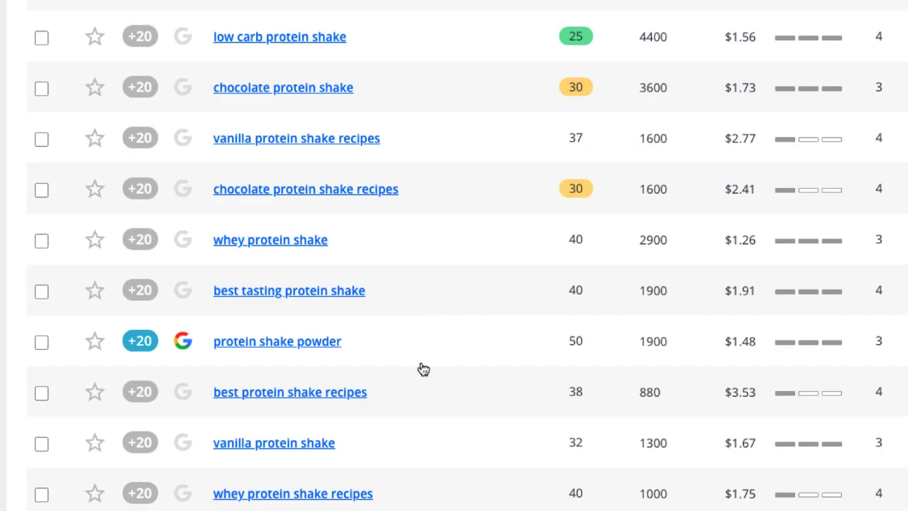
scroll(450, 316, "up", 5)
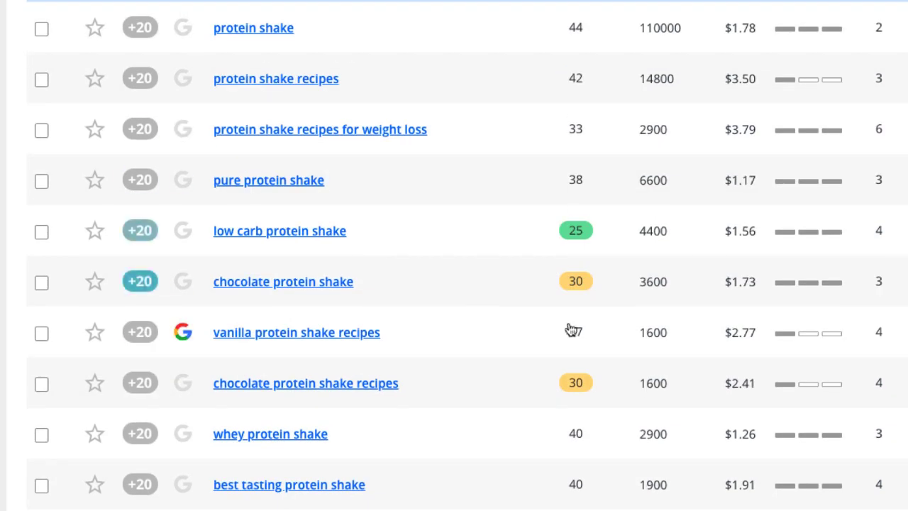
scroll(578, 103, "up", 3)
scroll(589, 106, "up", 5)
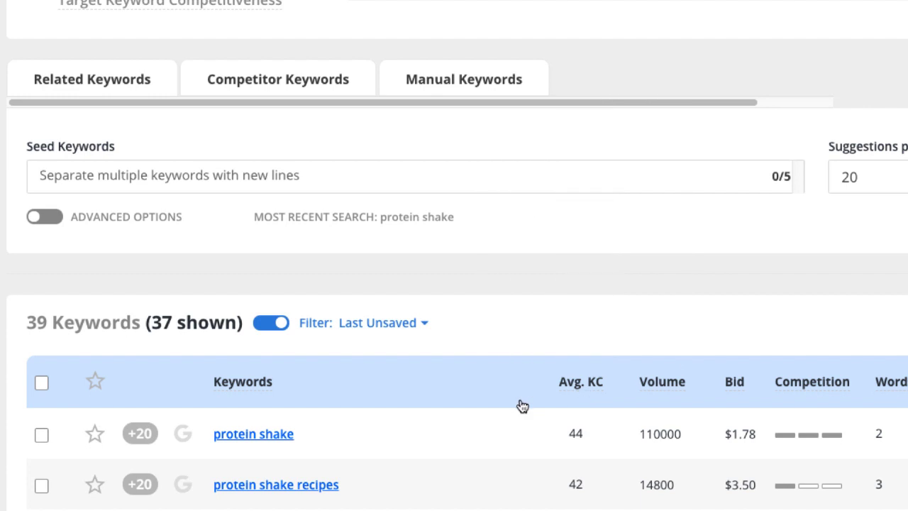
scroll(521, 404, "down", 3)
scroll(526, 351, "down", 1)
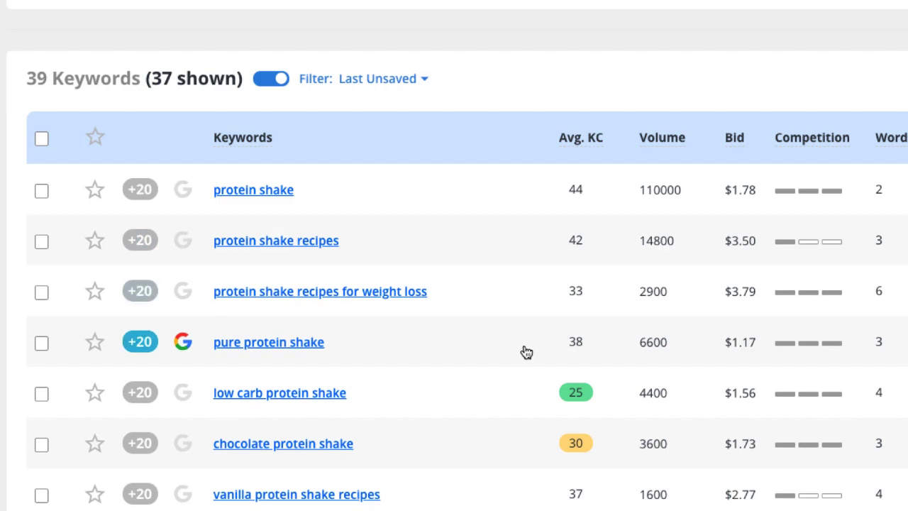
scroll(549, 335, "down", 2)
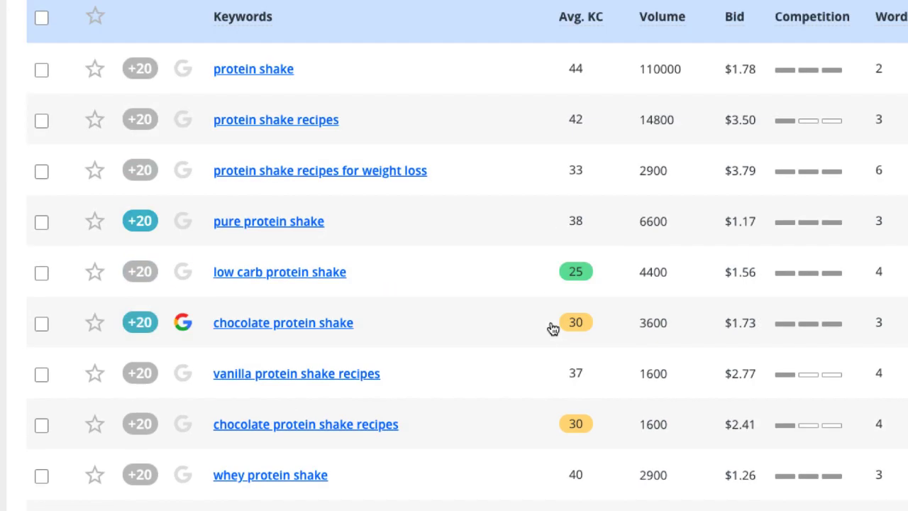
scroll(546, 293, "down", 1)
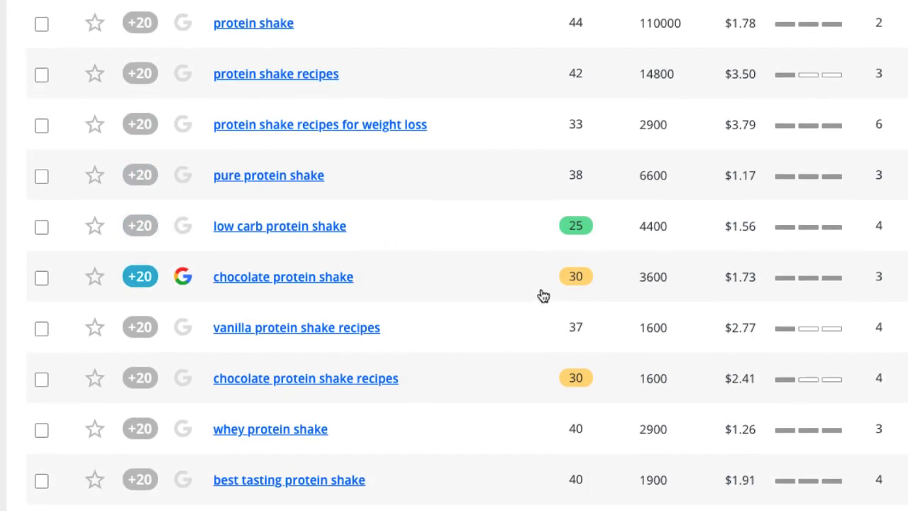
scroll(541, 295, "down", 1)
scroll(542, 298, "up", 1)
scroll(542, 299, "up", 1)
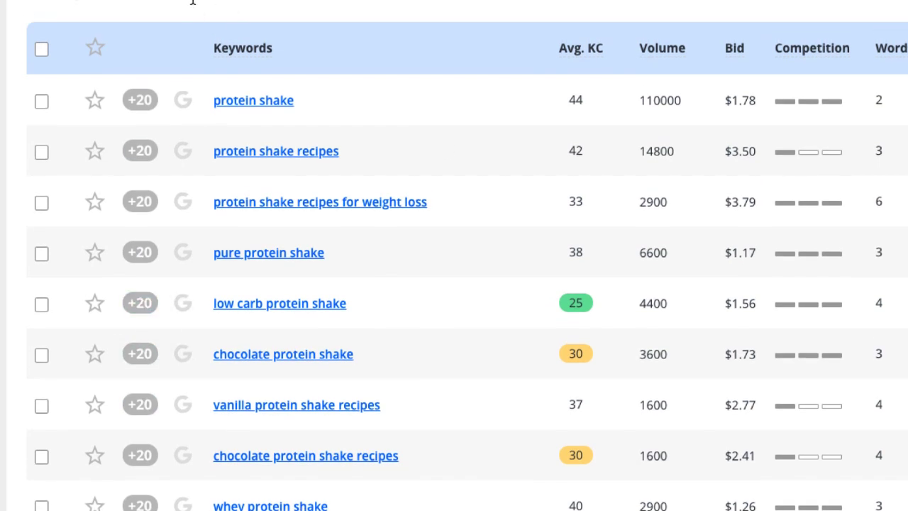
scroll(371, 106, "up", 1)
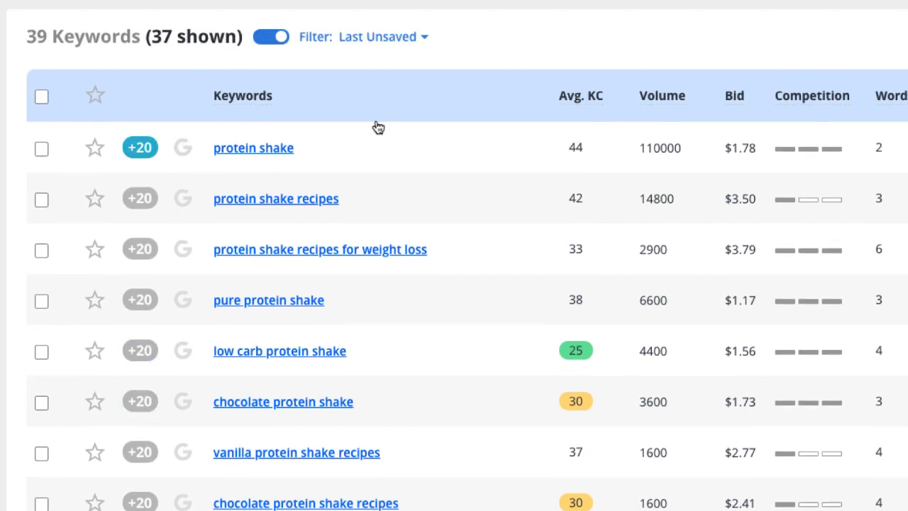
scroll(375, 139, "down", 2)
scroll(399, 157, "down", 4)
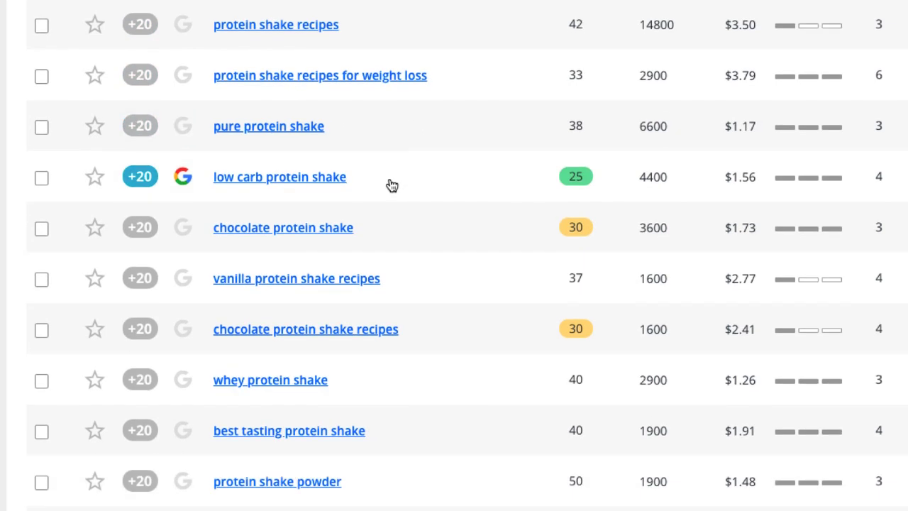
Retrieve 20 additional keyword suggestions based on "whey protein shake" from the filtered keyword list.
scroll(387, 165, "down", 2)
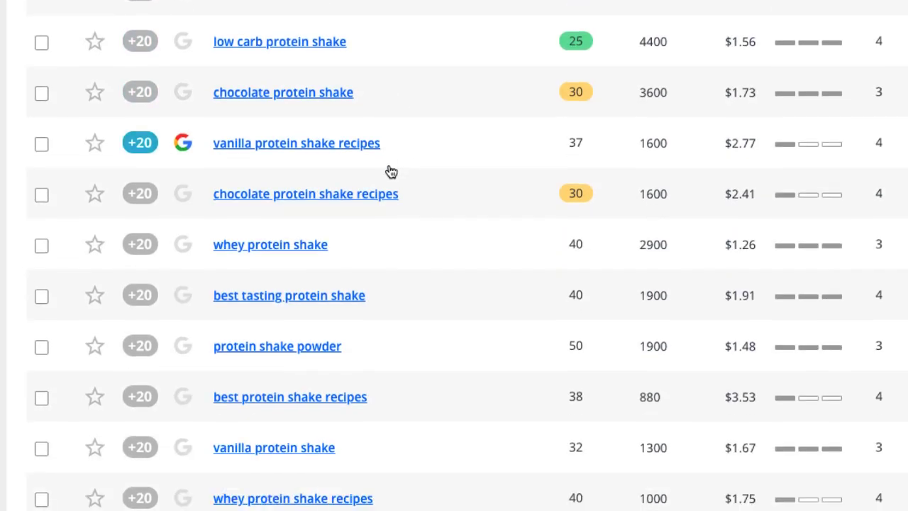
scroll(397, 222, "down", 1)
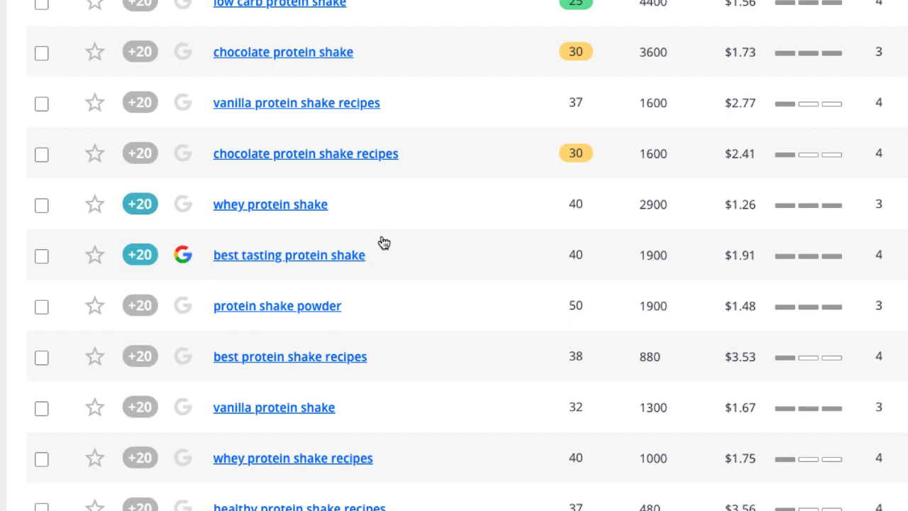
scroll(376, 241, "down", 4)
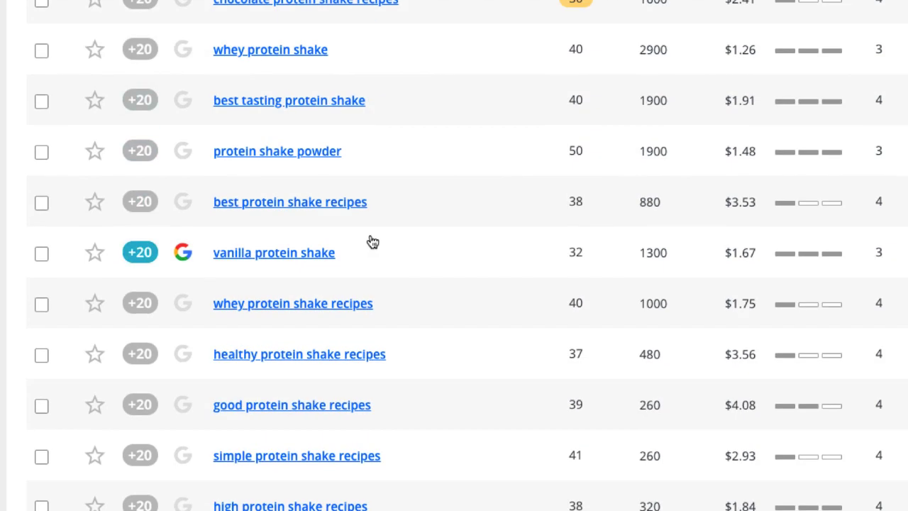
left_click(139, 51)
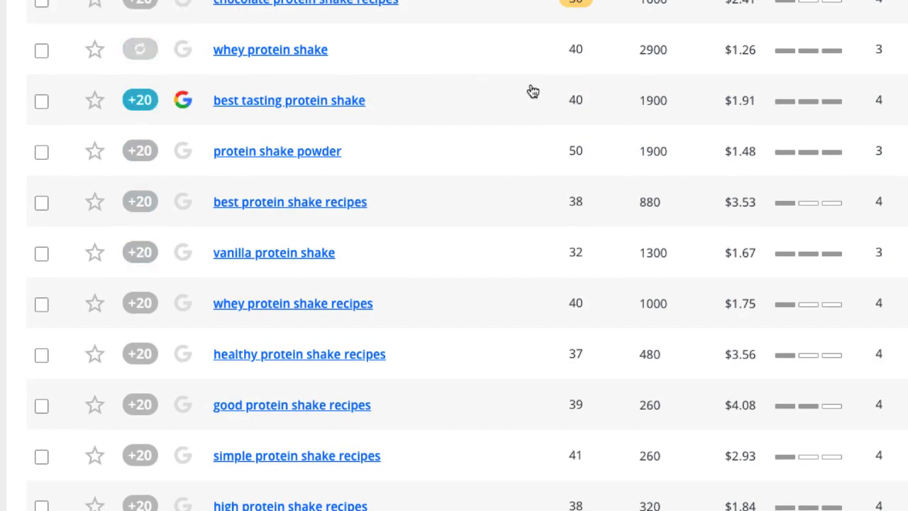
Examine the expanded keyword list from start to end, comparing average KC, volume and bid, especially for the low-volume terms.
scroll(524, 103, "up", 8)
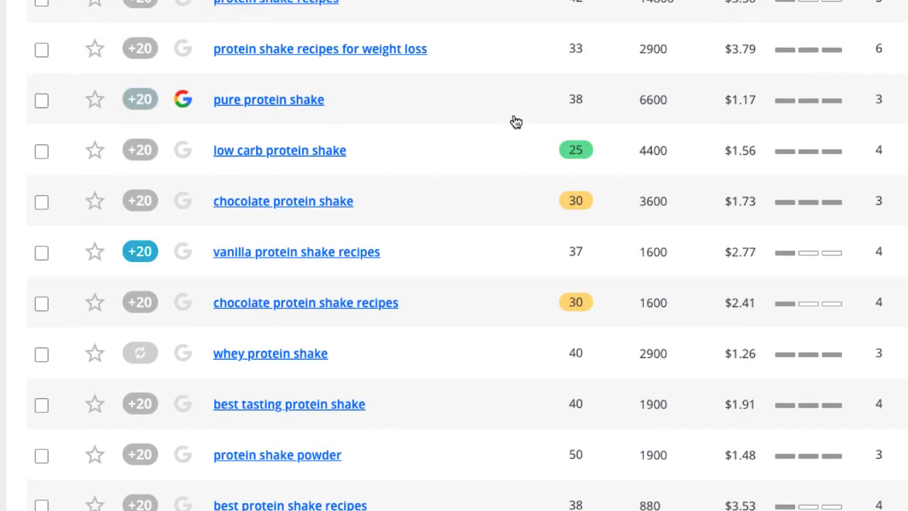
scroll(515, 122, "up", 6)
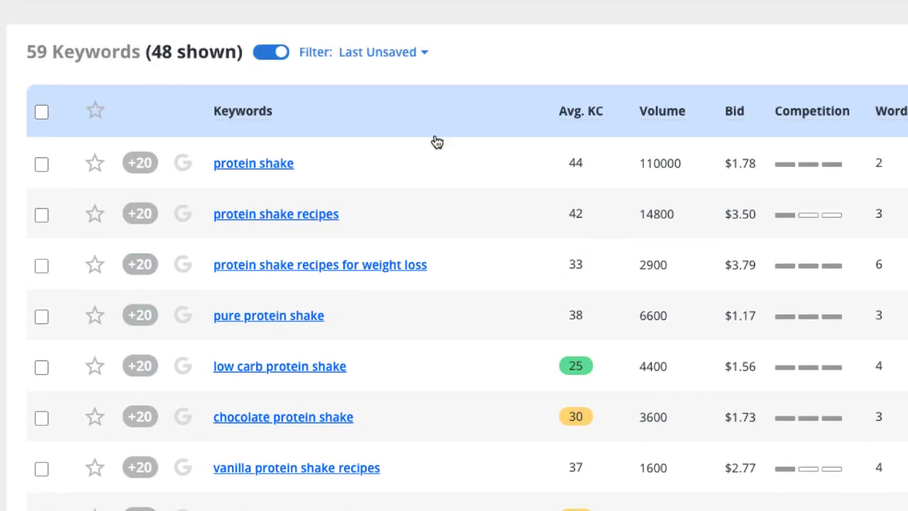
scroll(406, 136, "down", 14)
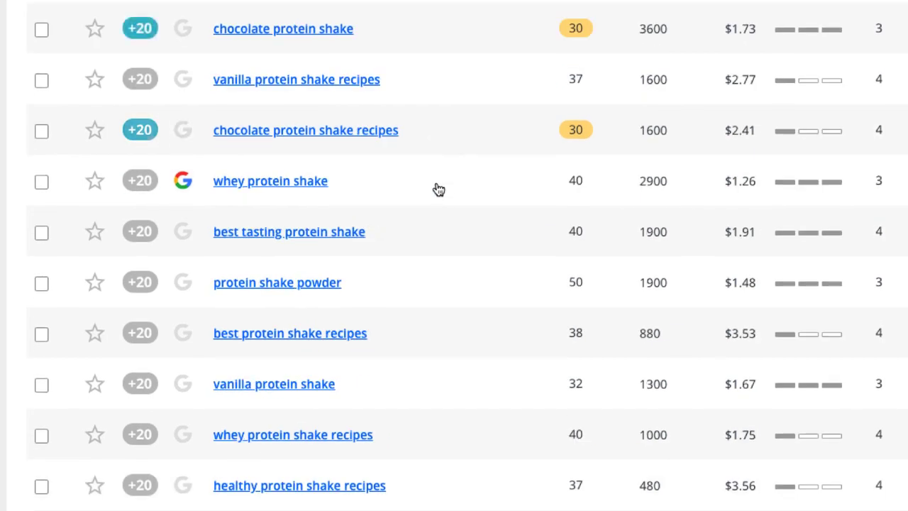
scroll(441, 210, "down", 14)
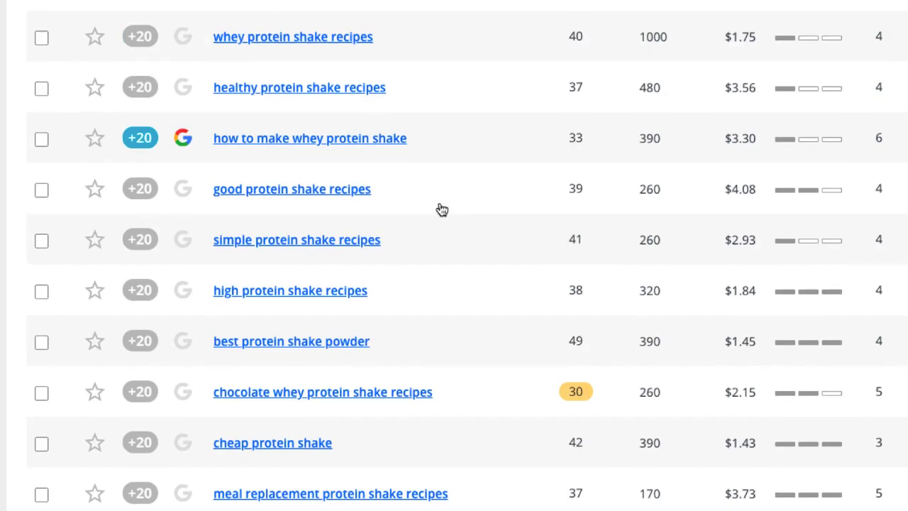
scroll(451, 210, "down", 12)
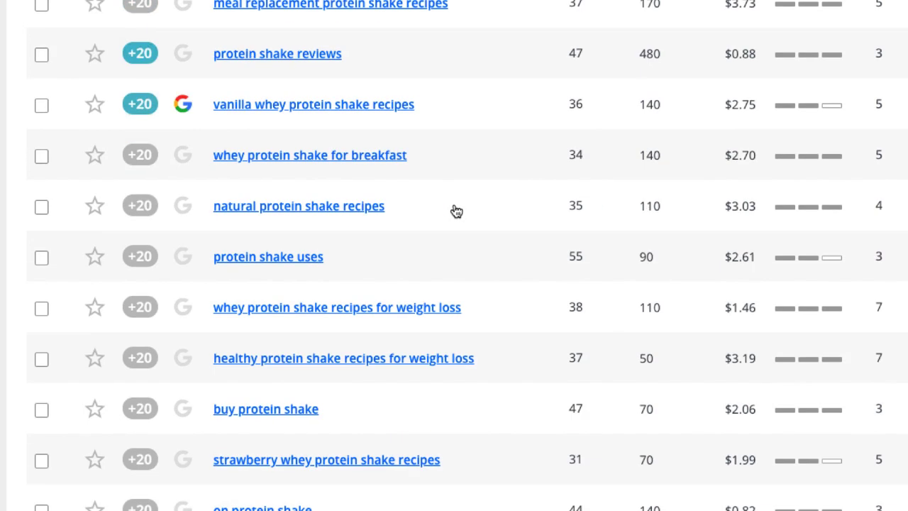
scroll(464, 210, "down", 10)
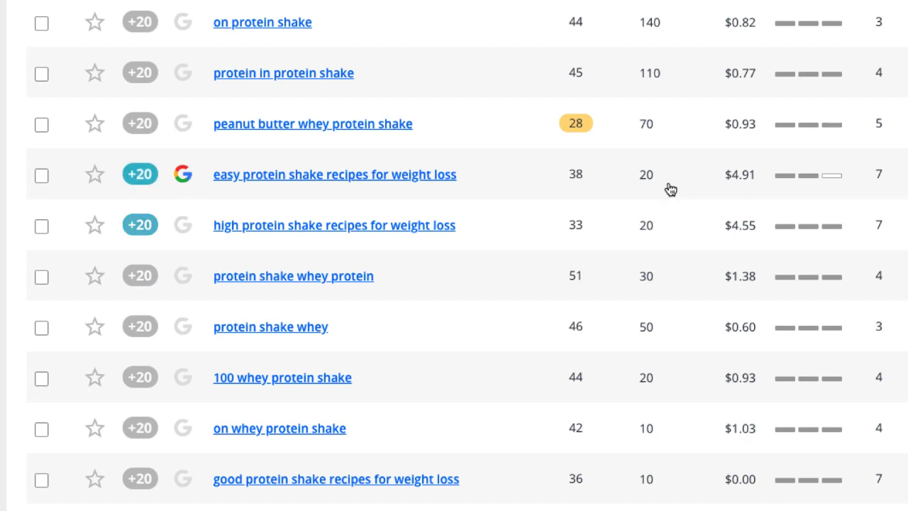
scroll(693, 274, "down", 2)
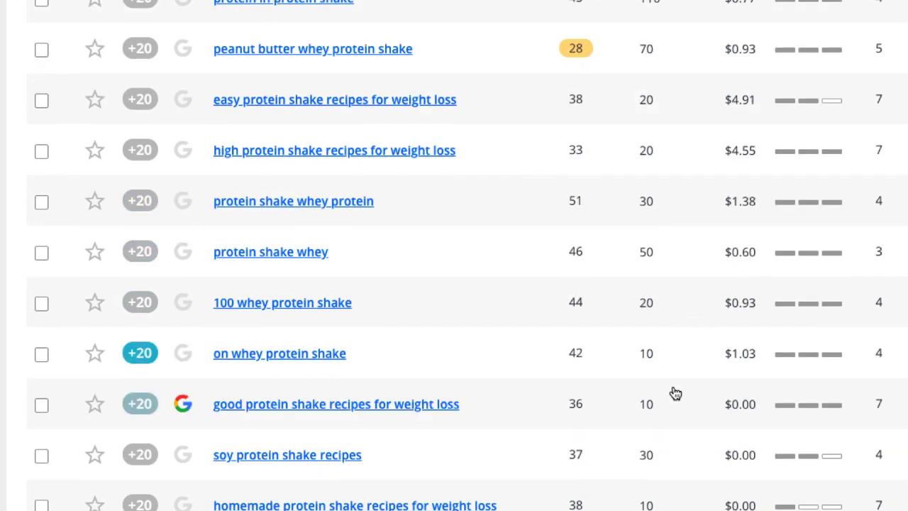
scroll(679, 414, "down", 1)
Change the first keyword table filter to exclude volumes less than 100, and apply the filters.
scroll(677, 419, "up", 15)
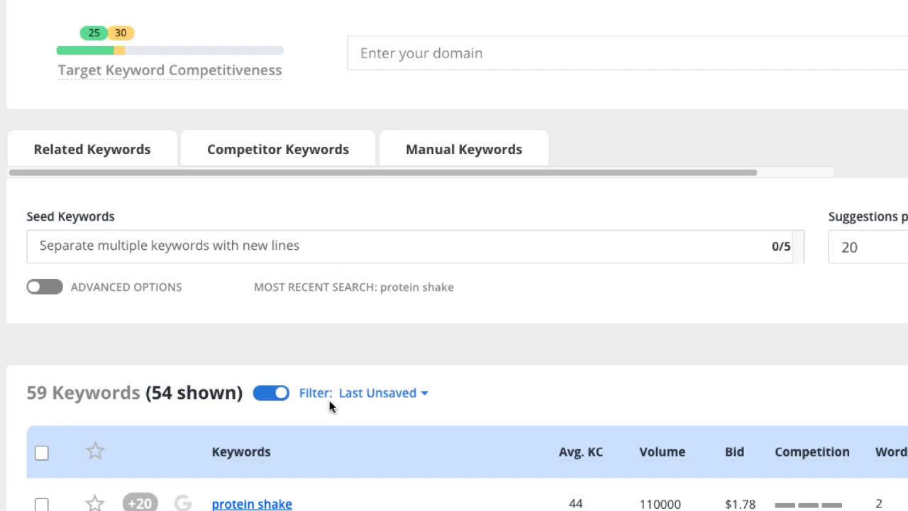
left_click(313, 398)
scroll(651, 300, "down", 3)
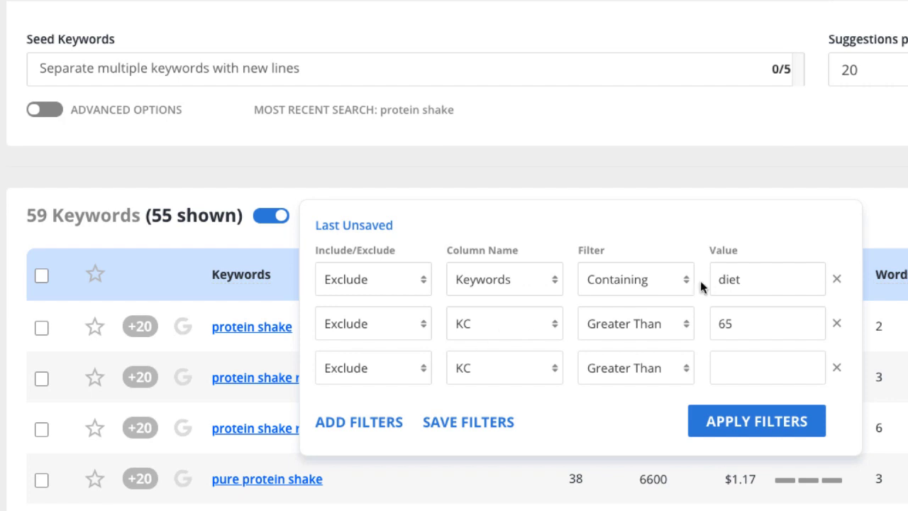
left_click(493, 277)
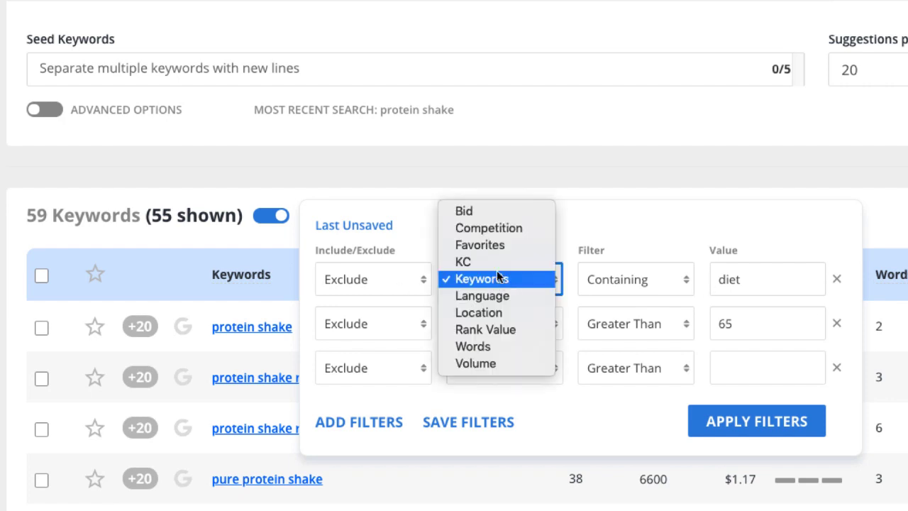
left_click(492, 363)
left_click(650, 376)
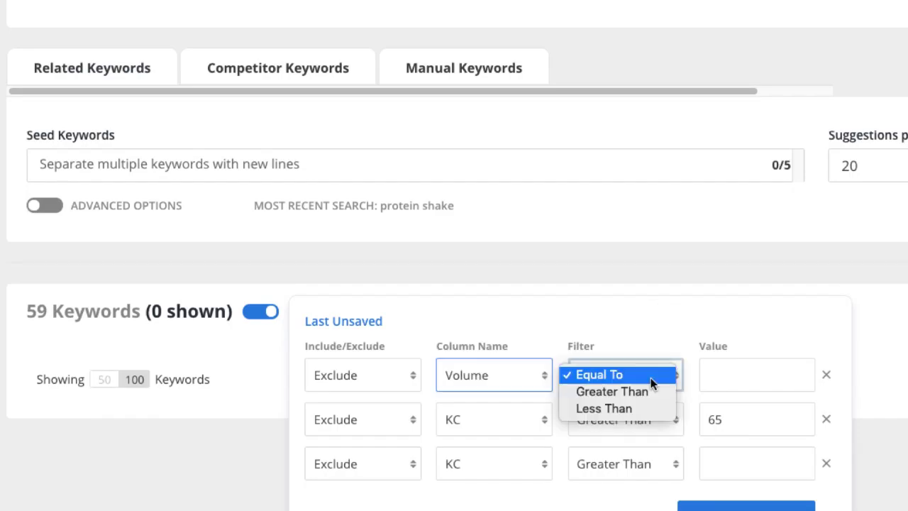
left_click(638, 408)
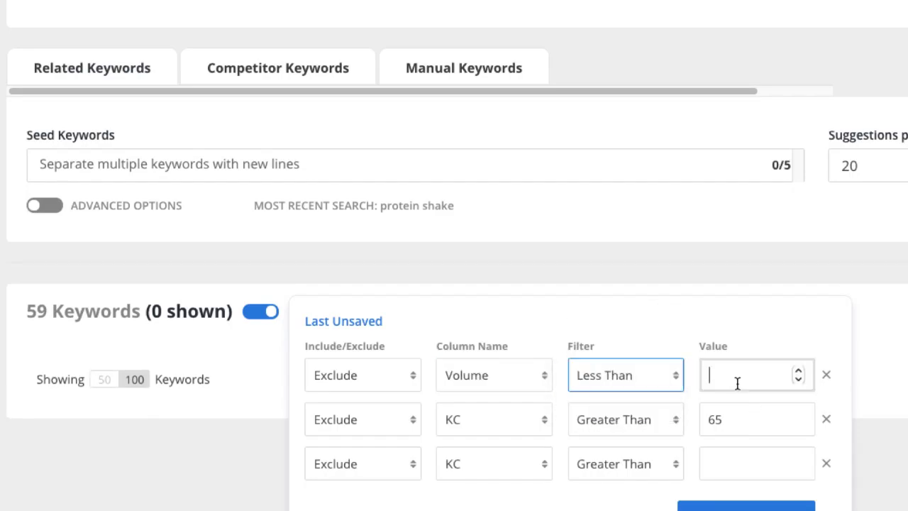
left_click(758, 382)
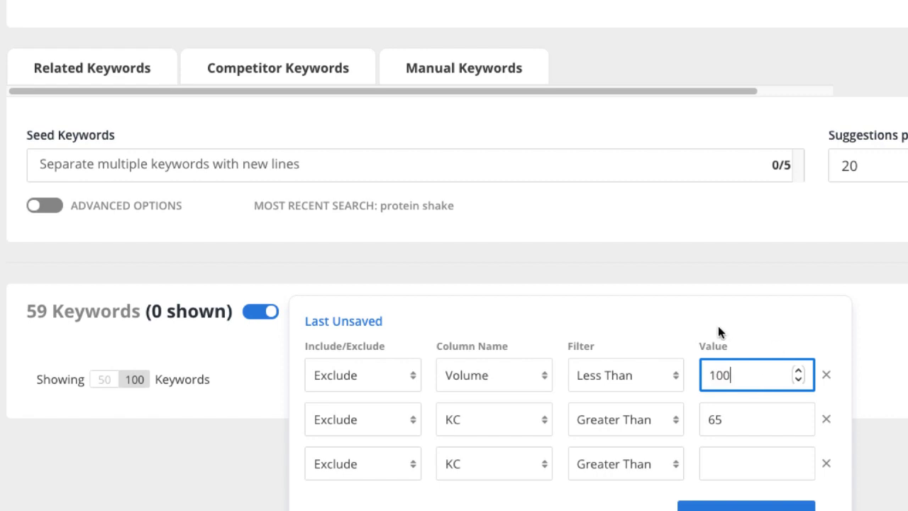
type("100")
key("Return")
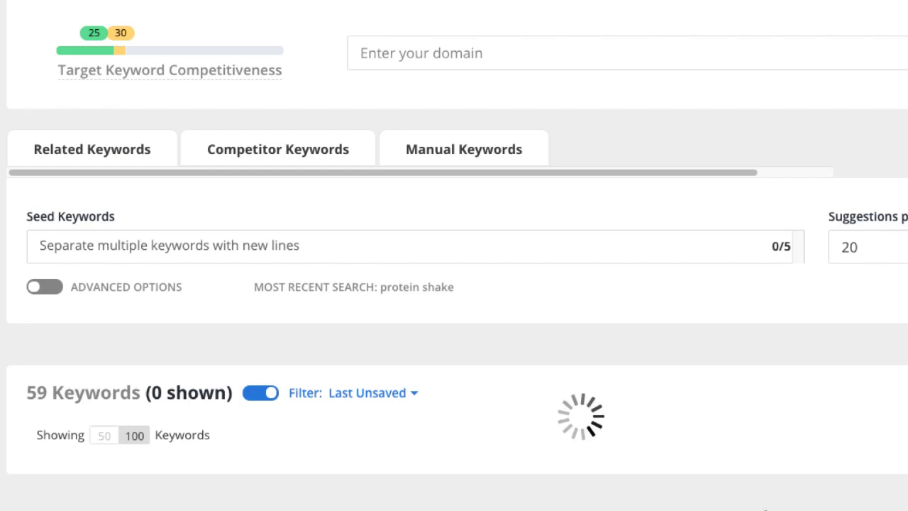
Examine the remaining keywords' volumes and average KC scores, and check the active filter settings.
scroll(539, 270, "down", 2)
scroll(539, 278, "down", 3)
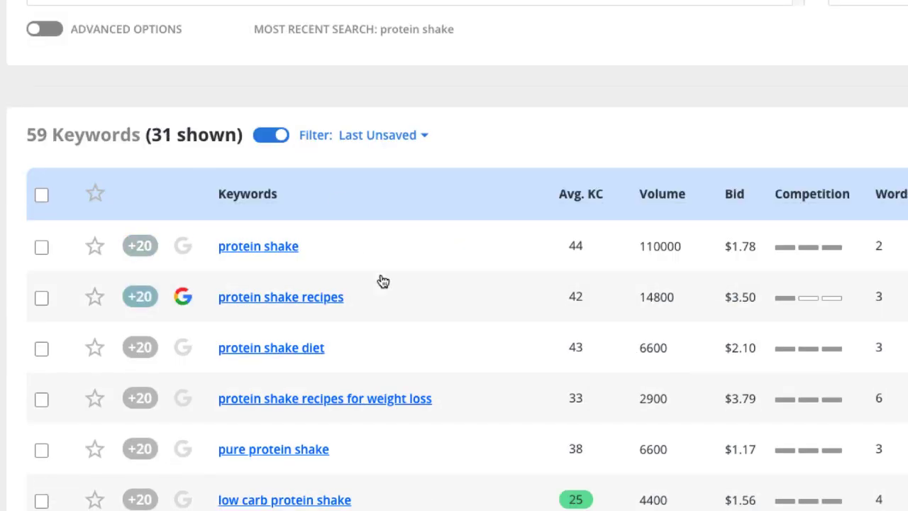
scroll(426, 277, "down", 2)
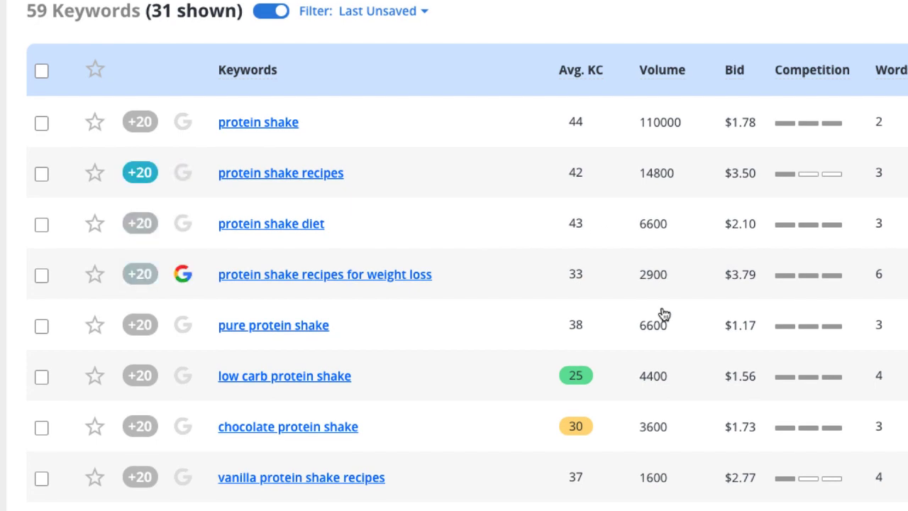
scroll(675, 468, "down", 5)
scroll(675, 465, "down", 12)
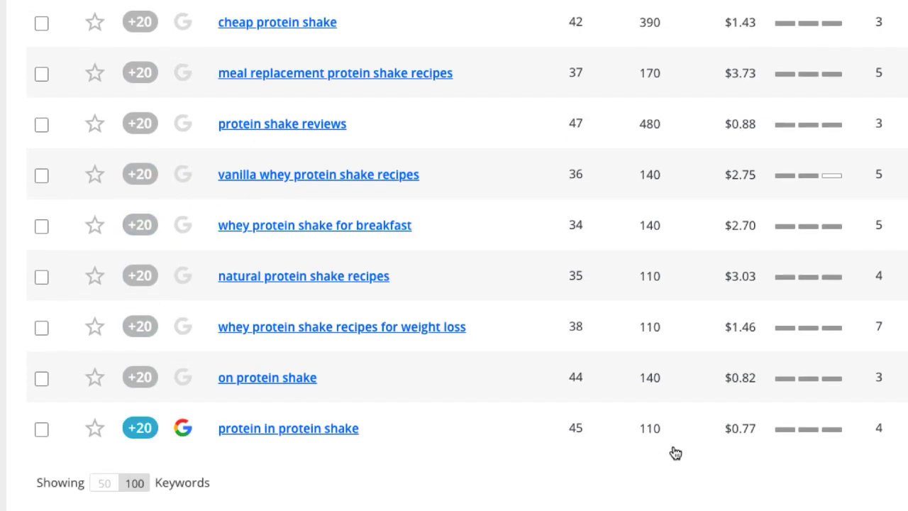
scroll(664, 442, "up", 10)
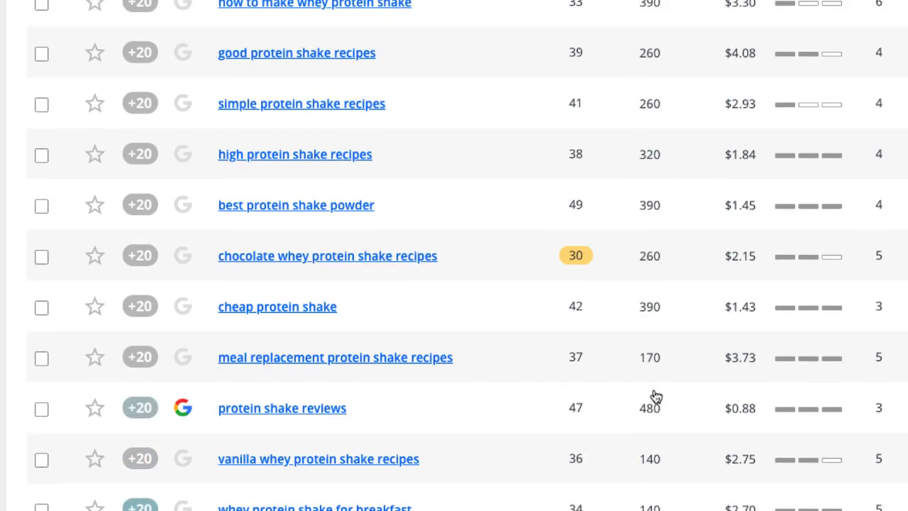
scroll(656, 396, "up", 7)
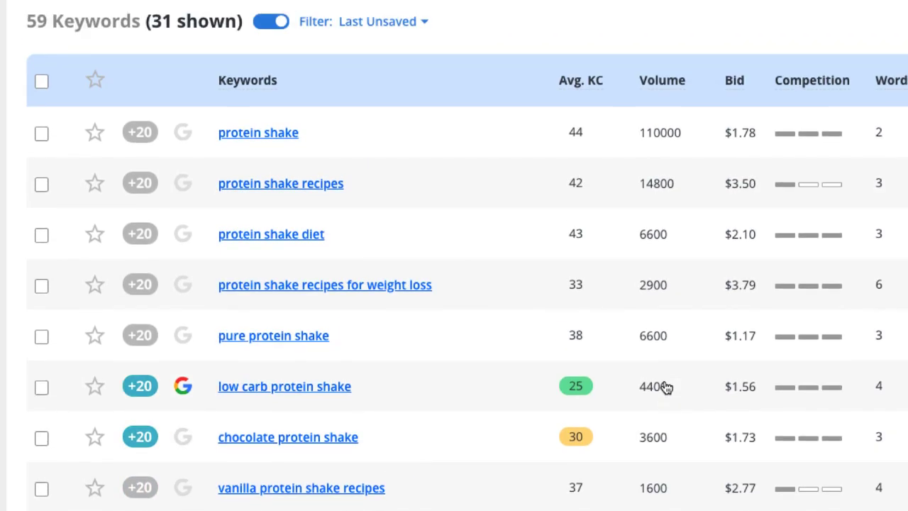
scroll(665, 386, "up", 2)
scroll(665, 386, "up", 2)
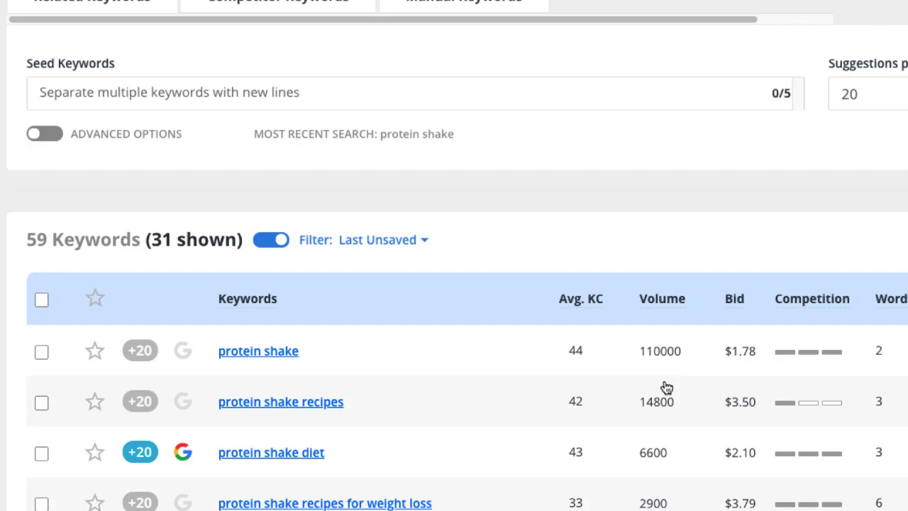
left_click(315, 292)
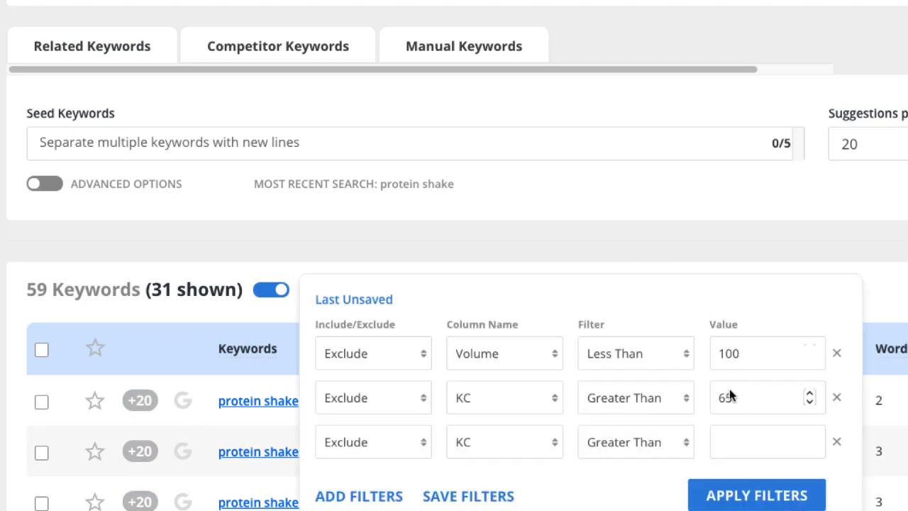
left_click(672, 234)
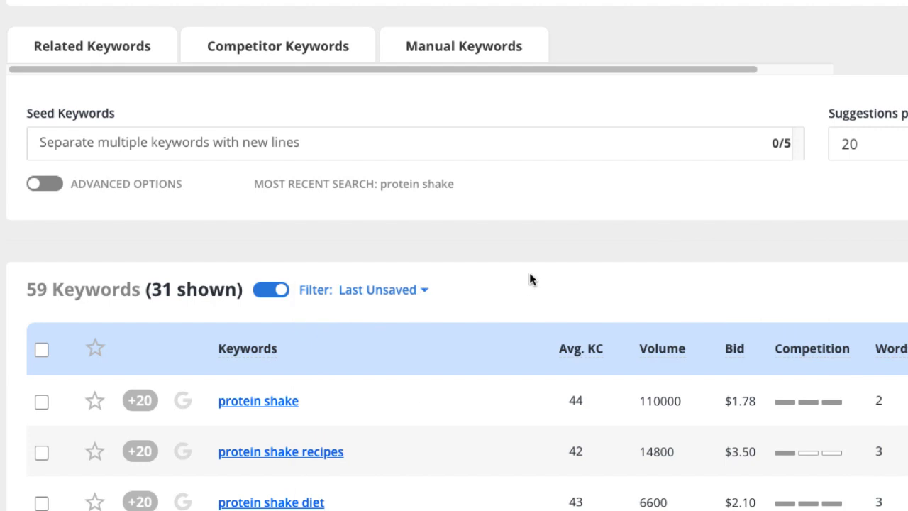
Select all the keywords shown in the filtered list.
scroll(528, 278, "down", 1)
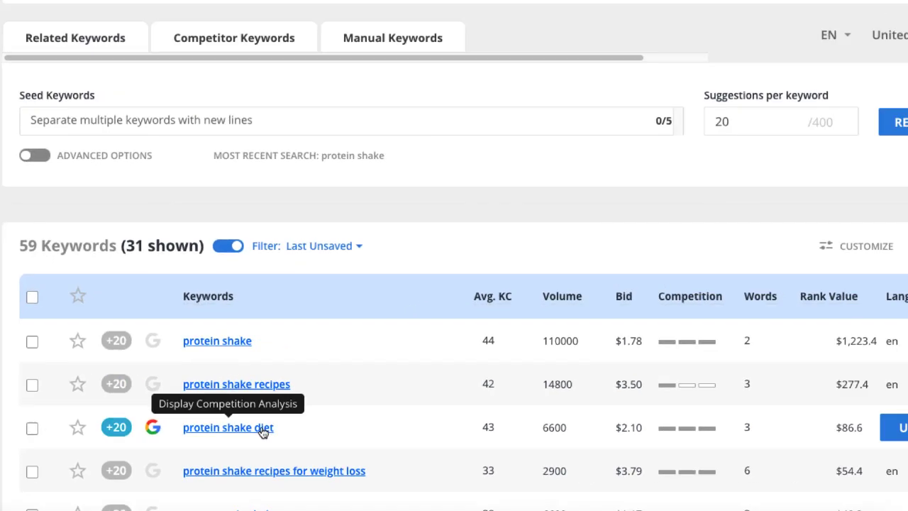
left_click(27, 305)
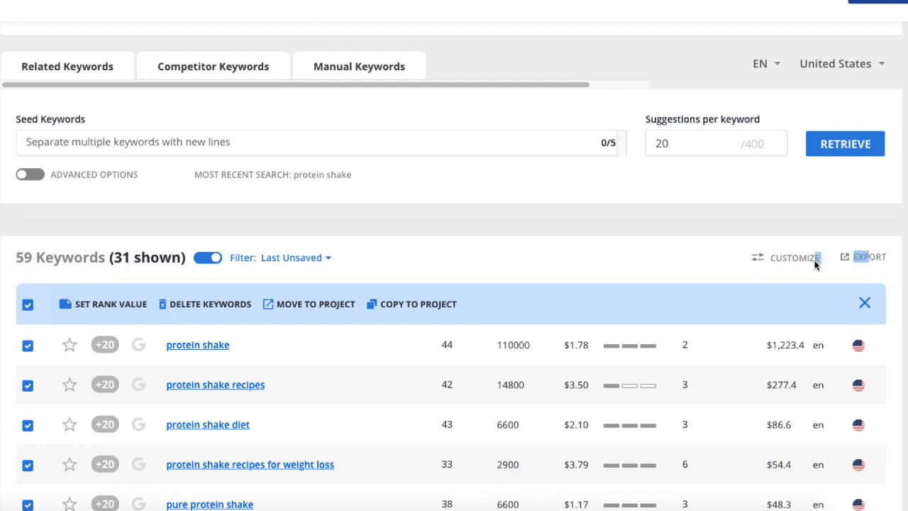
left_click(872, 261)
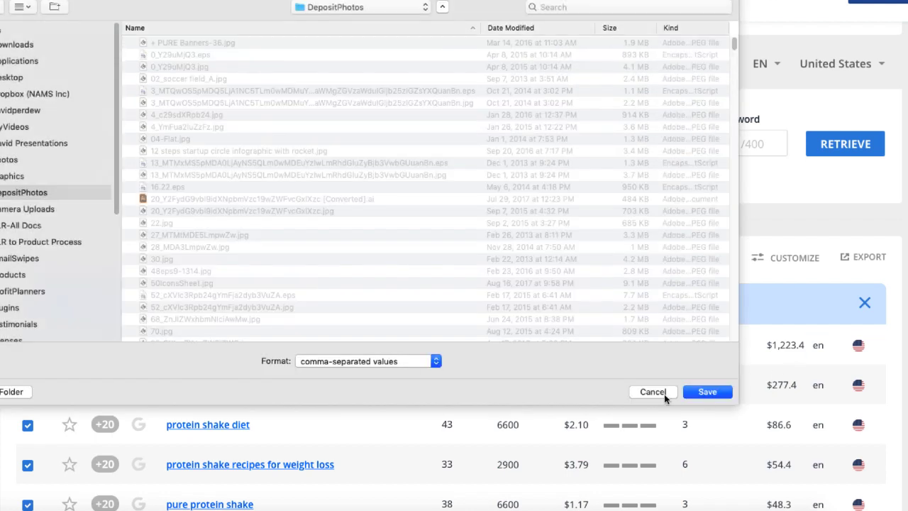
left_click(663, 392)
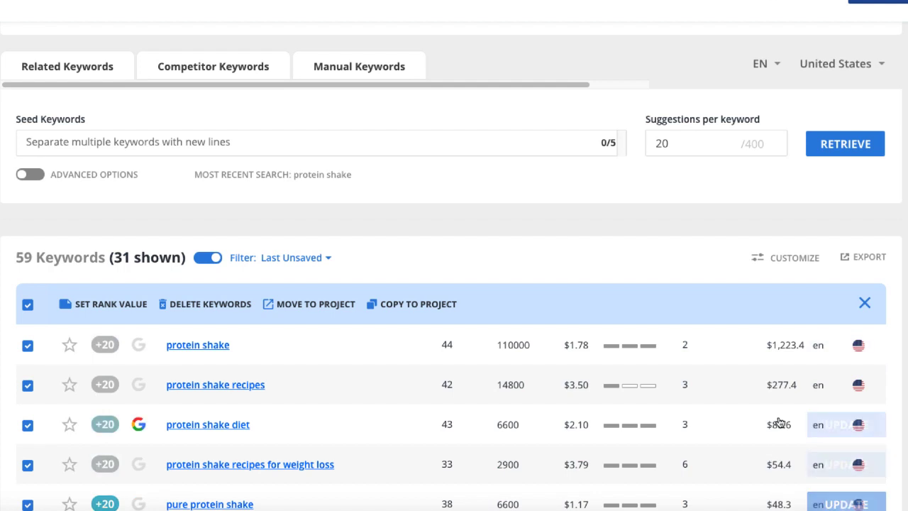
scroll(775, 476, "down", 4)
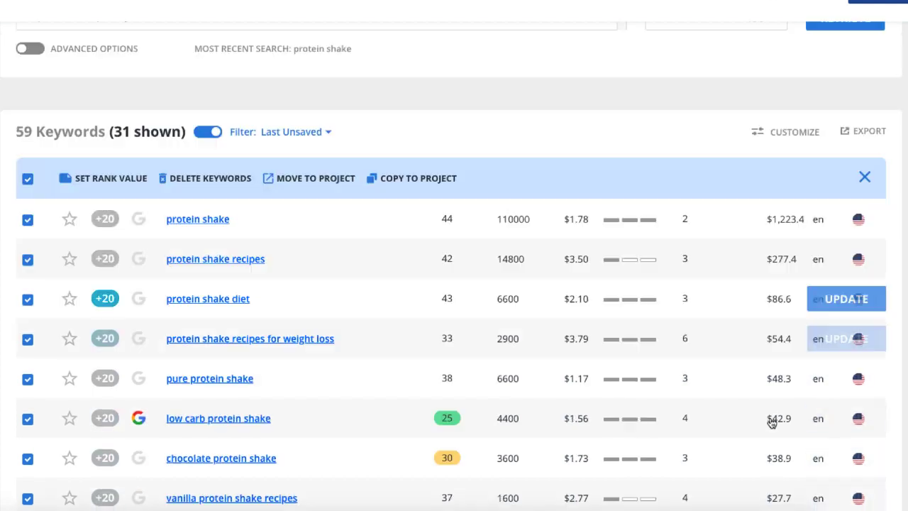
scroll(778, 437, "up", 6)
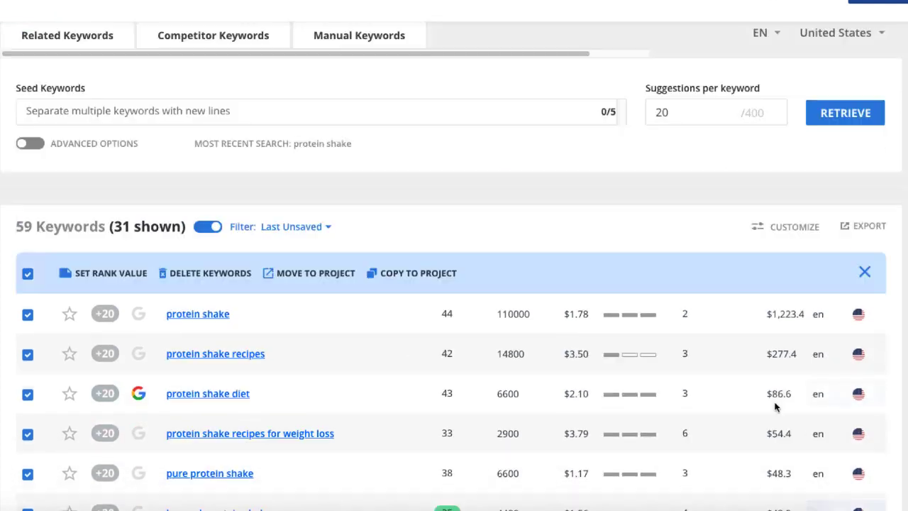
Export the selected keywords as protein shakes.csv, saving the file in the keywordstats folder.
left_click(878, 394)
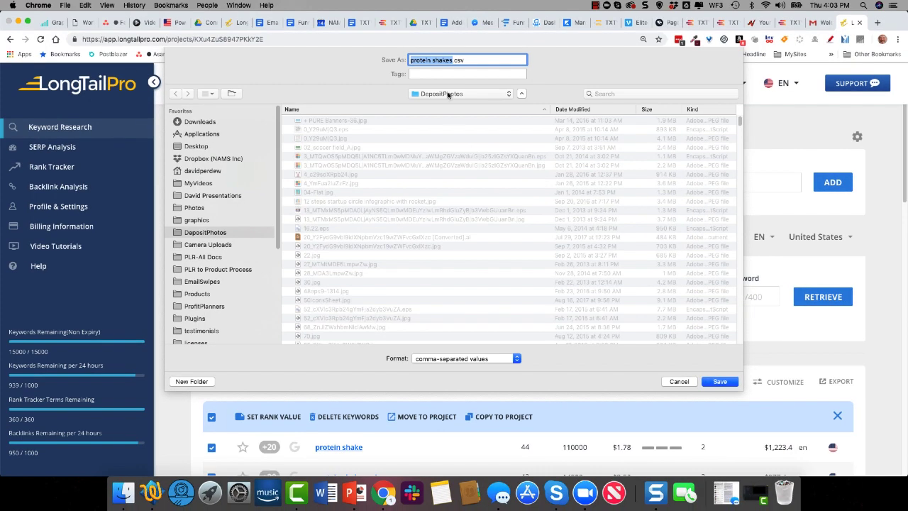
left_click(447, 94)
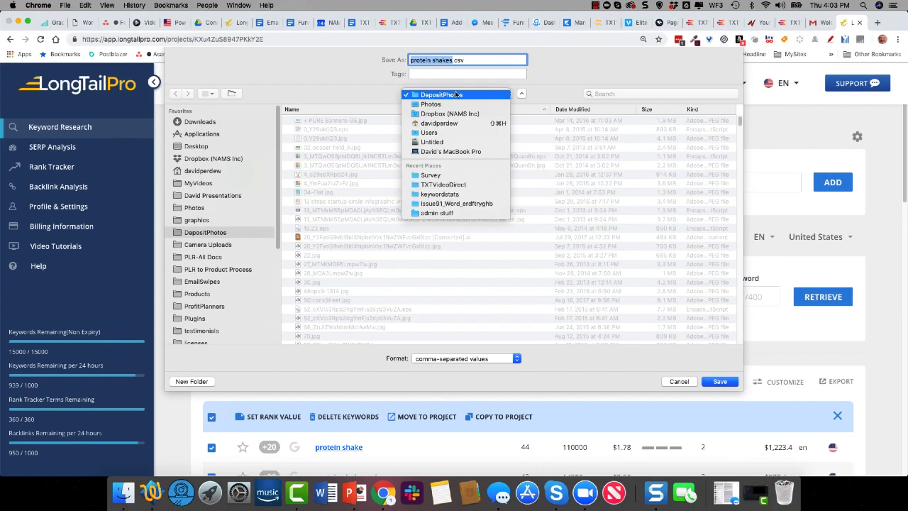
left_click(442, 194)
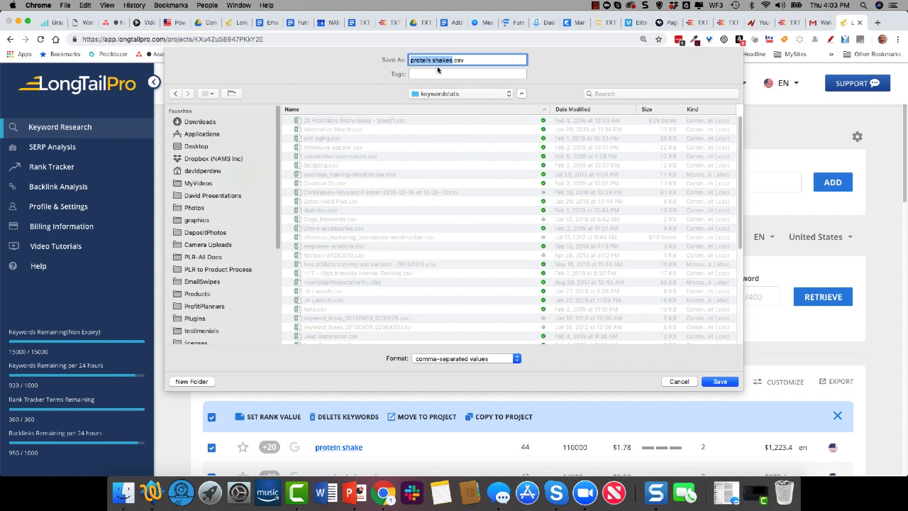
left_click(720, 382)
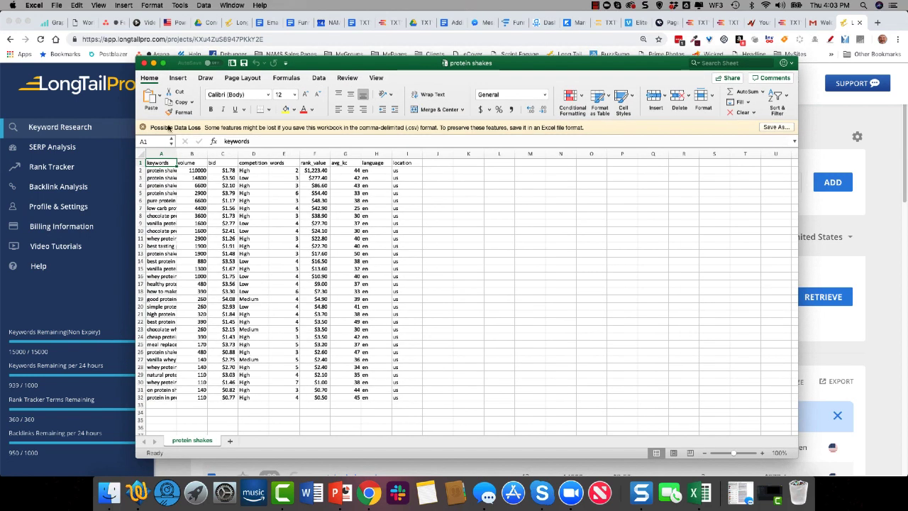
In the exported sheet in Excel, widen the keywords column to fit its entries and set the zoom to 150%.
left_click_drag(176, 153, 287, 153)
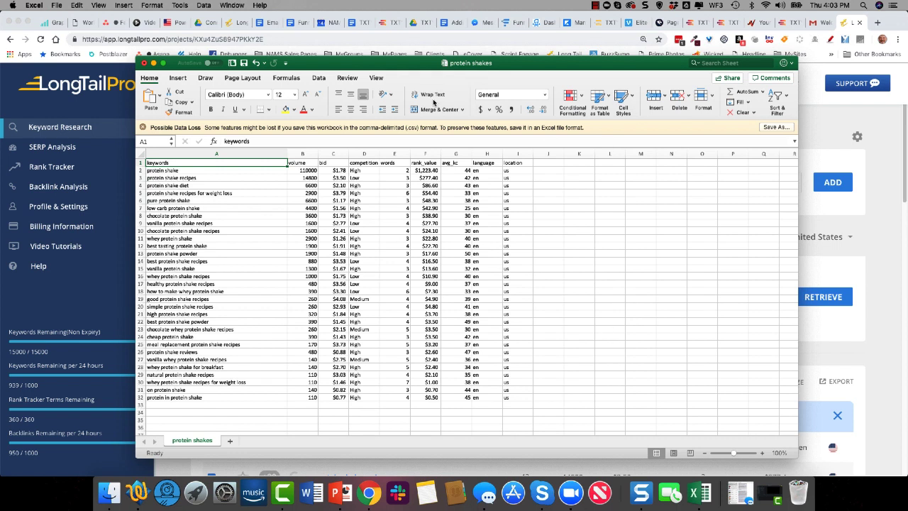
left_click(375, 78)
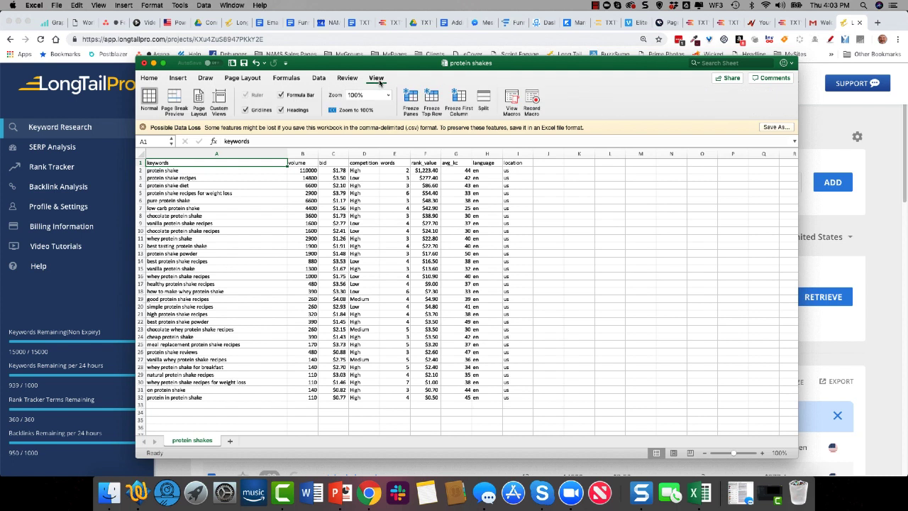
left_click(389, 98)
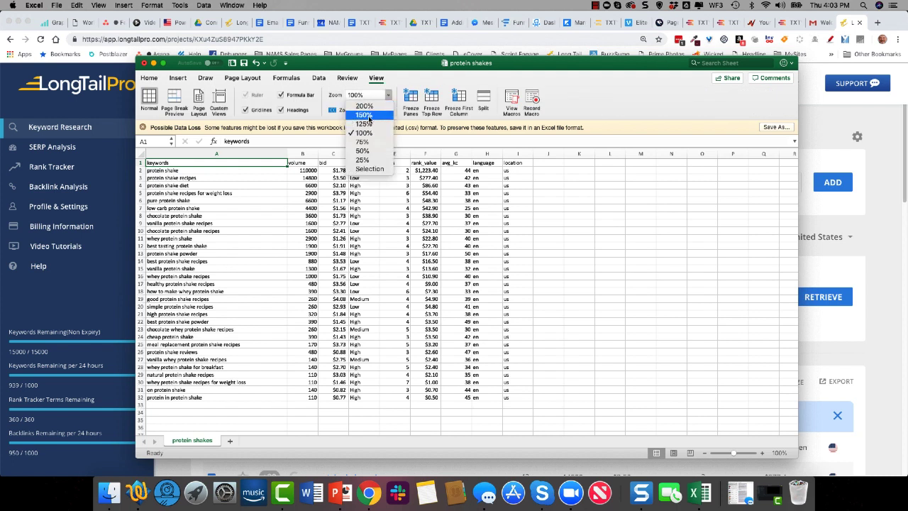
left_click(367, 113)
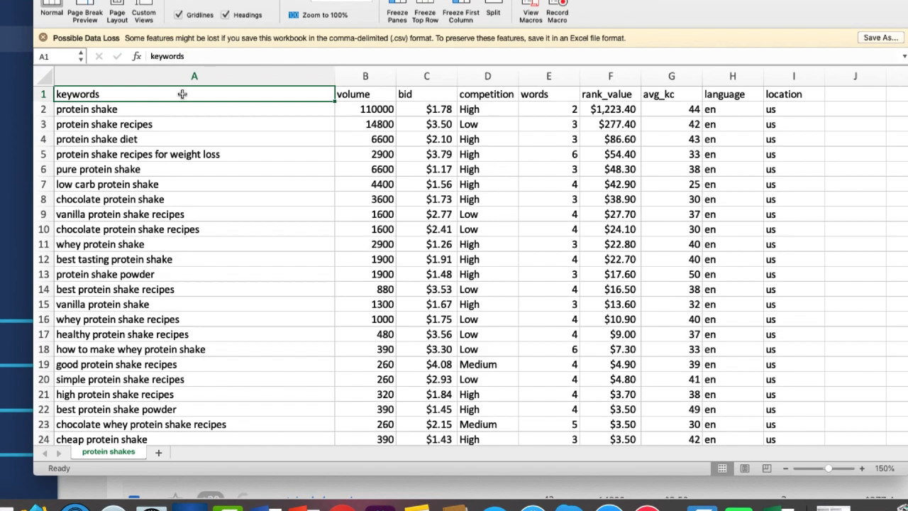
Make the header row from keywords to location bold.
left_click_drag(182, 93, 783, 91)
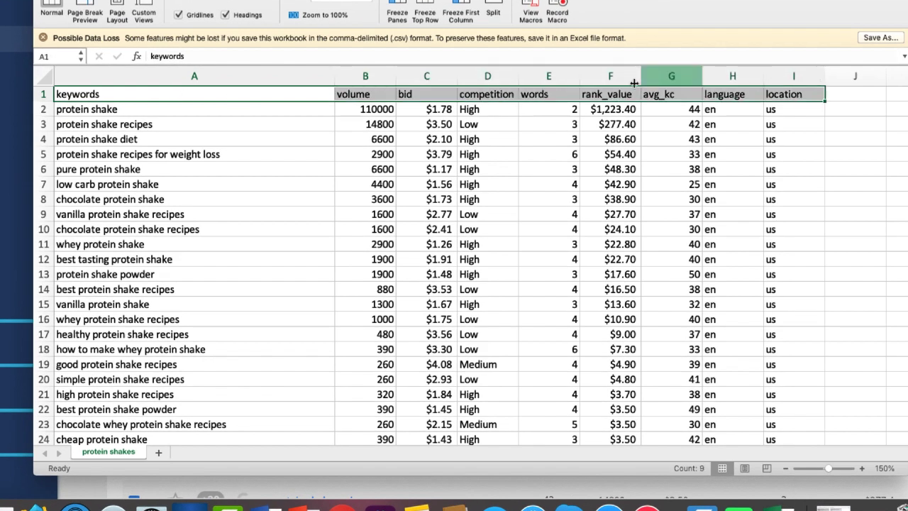
left_click(57, 0)
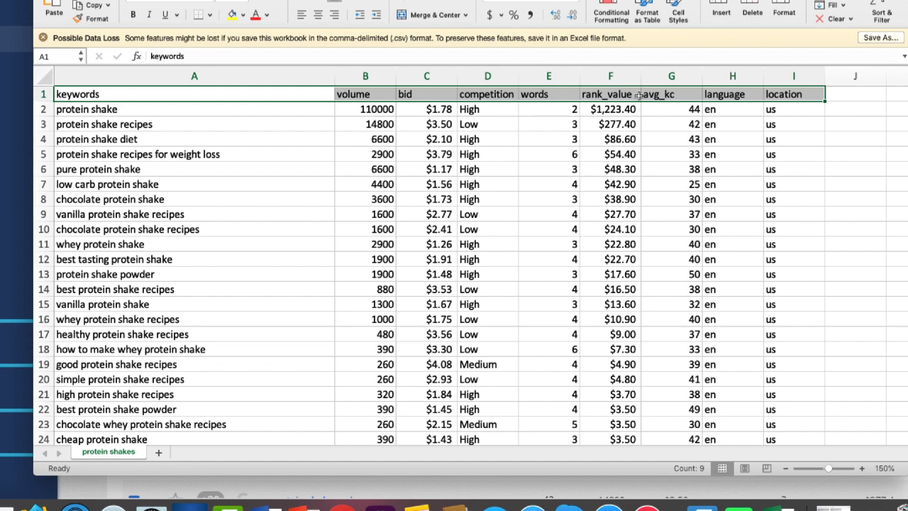
left_click(132, 14)
left_click(183, 115)
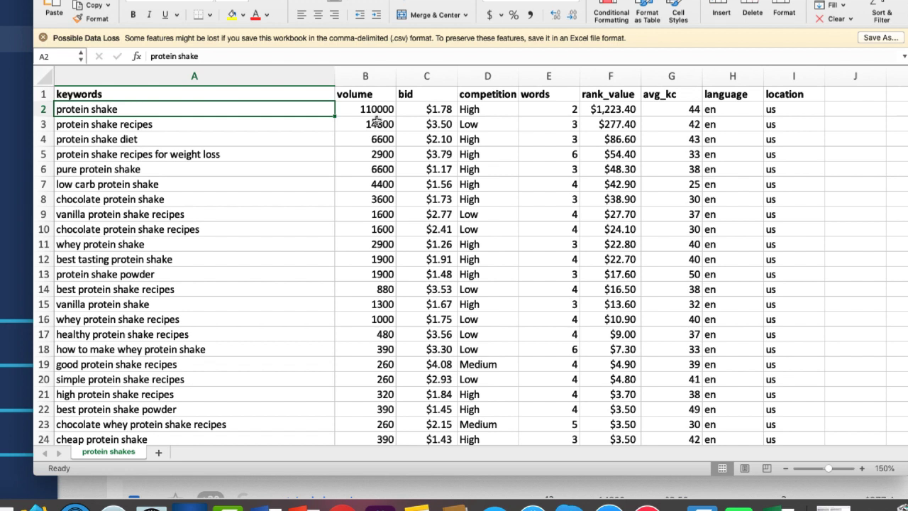
Total the volume column in cell B33 with the formula =SUM(B2:B32).
scroll(415, 282, "down", 5)
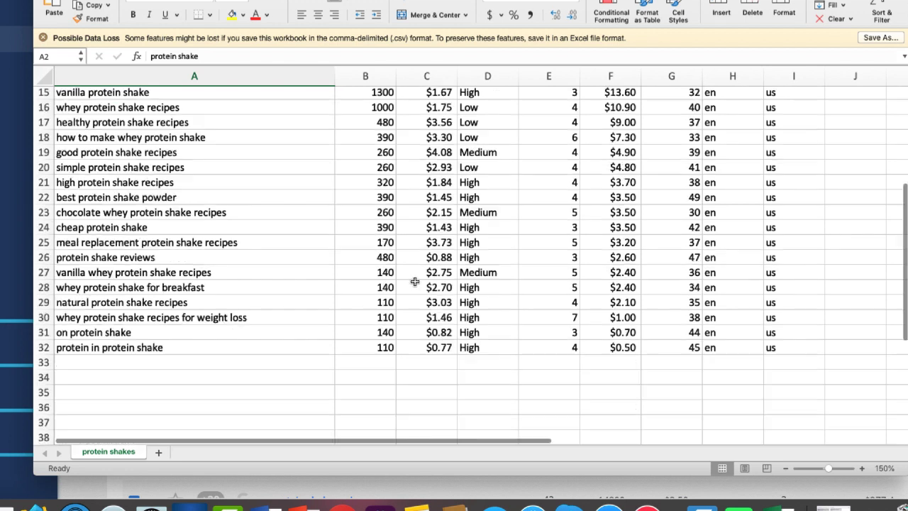
scroll(415, 281, "down", 1)
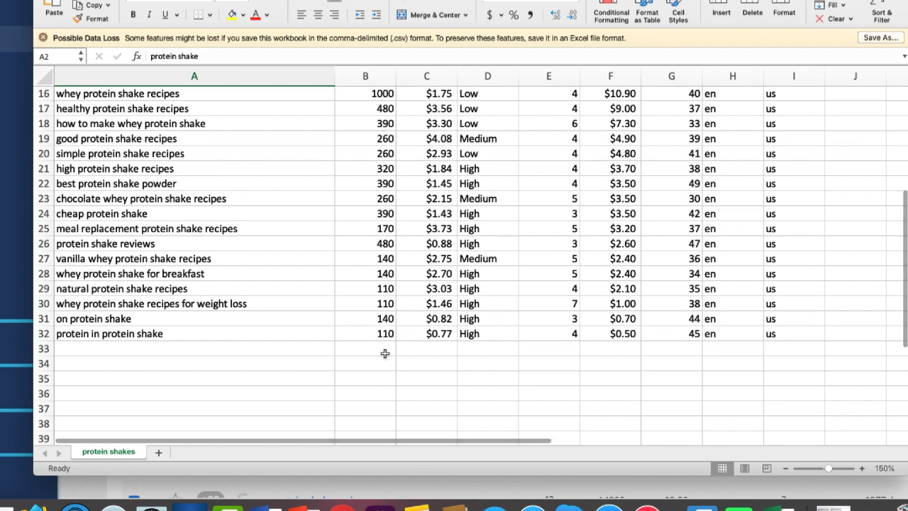
left_click(384, 353)
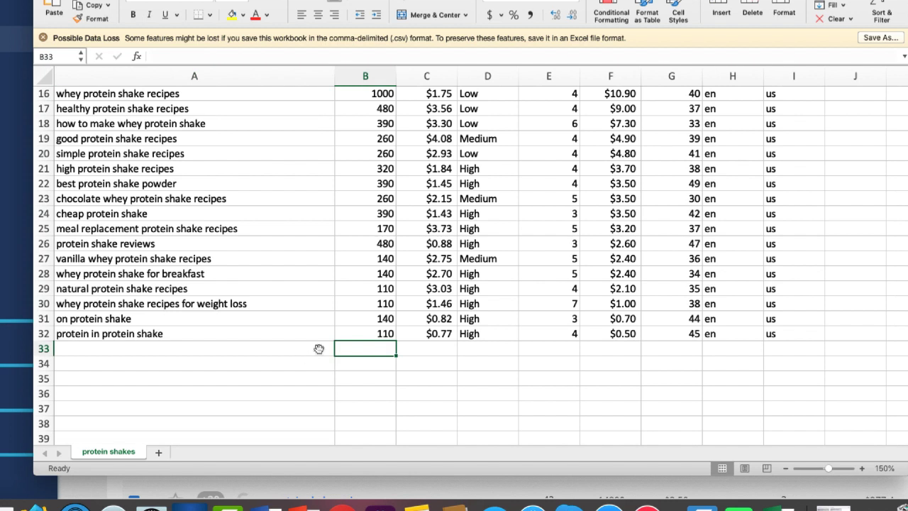
left_click(828, 3)
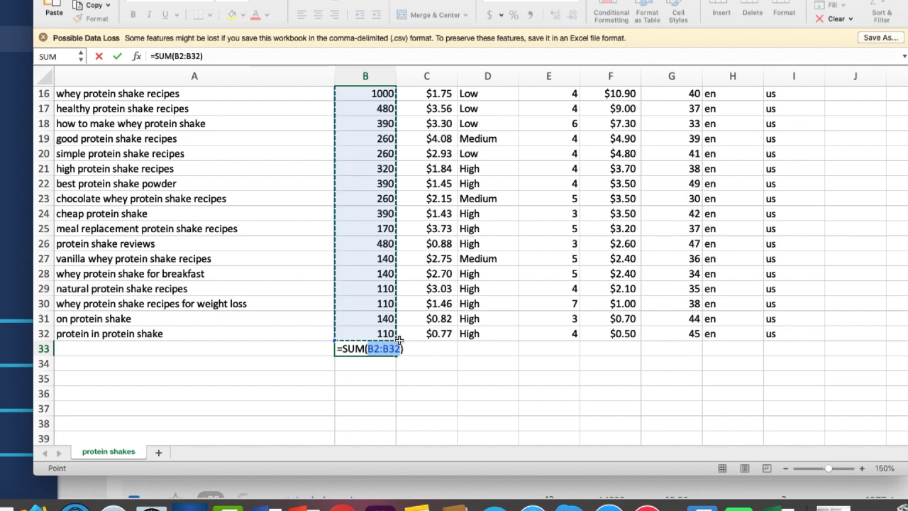
key("Return")
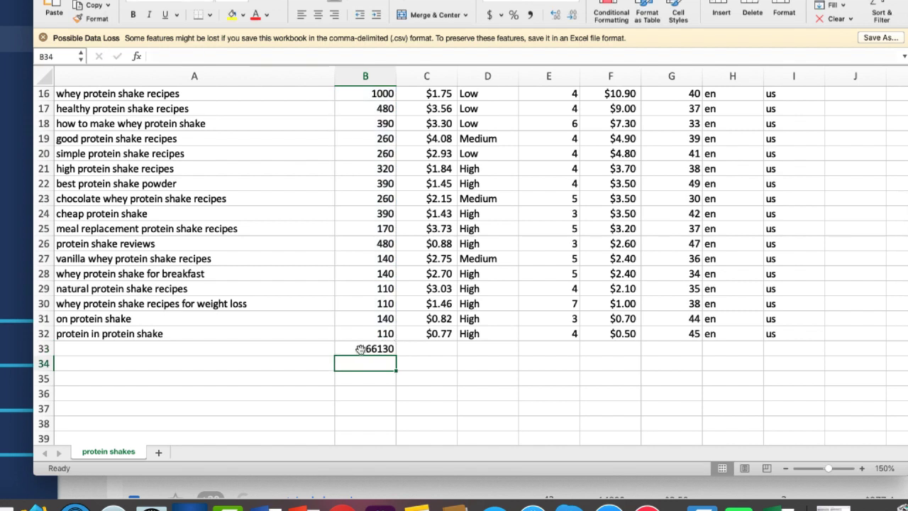
left_click(362, 348)
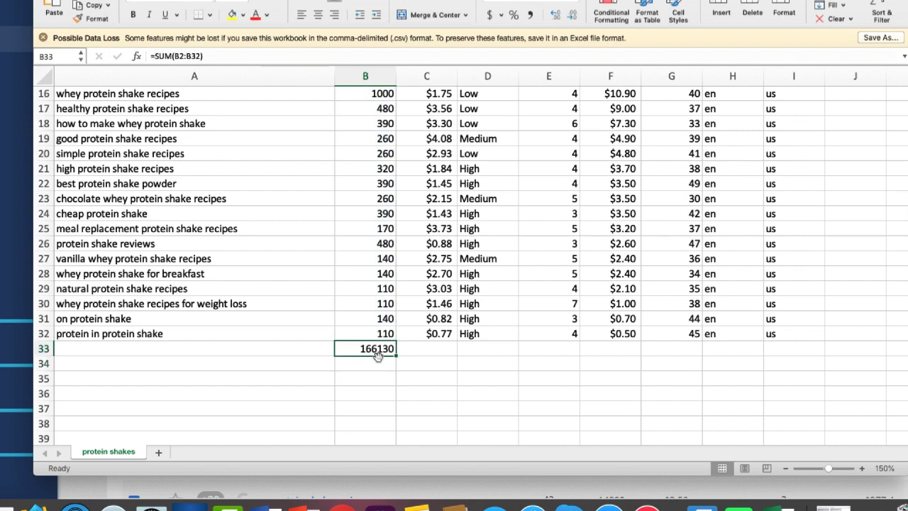
Calculate the average bid in cell C33 with the AVERAGE function over C2:C32.
scroll(283, 337, "up", 1)
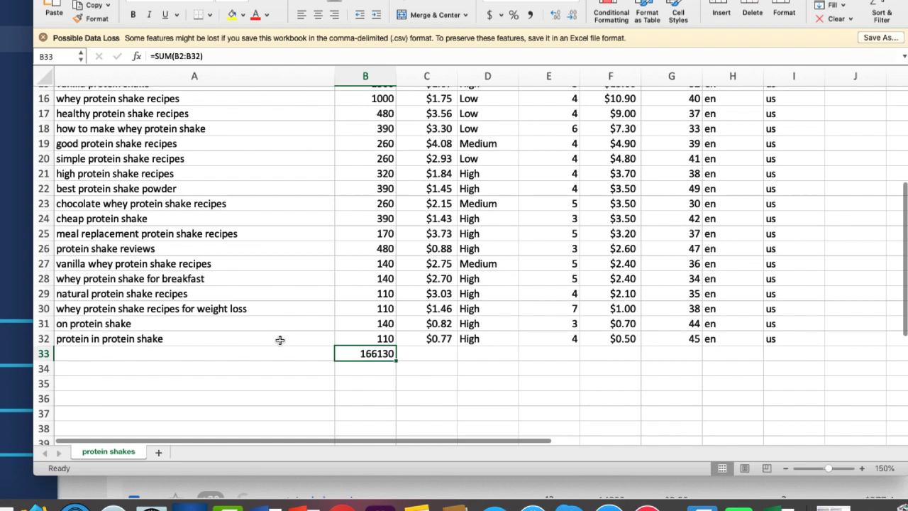
scroll(247, 354, "up", 3)
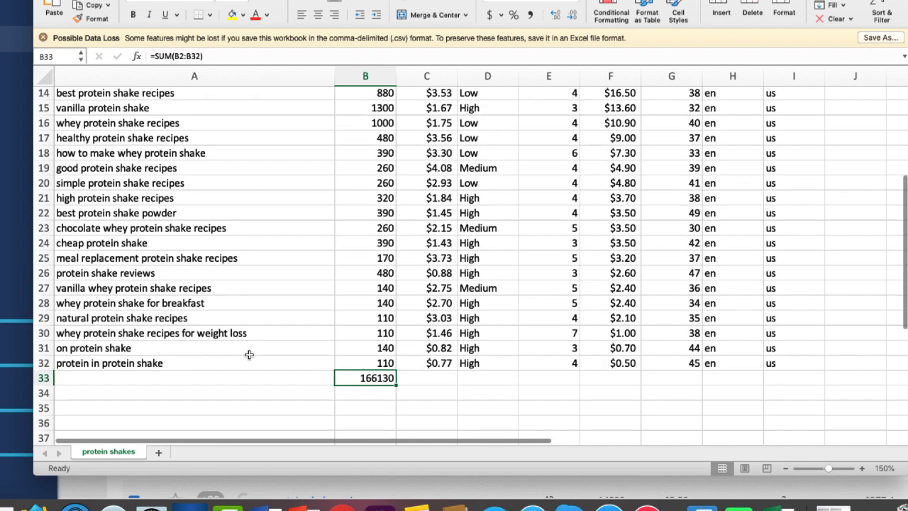
scroll(247, 353, "up", 10)
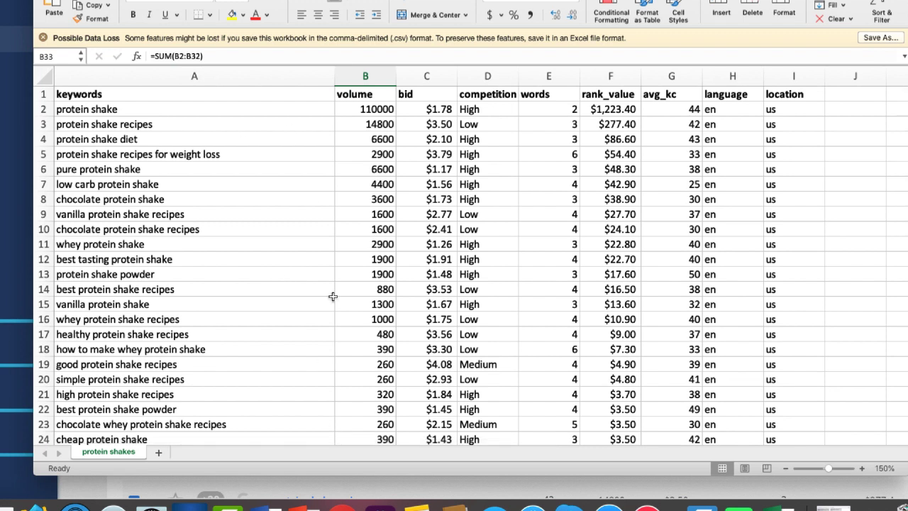
scroll(228, 344, "down", 10)
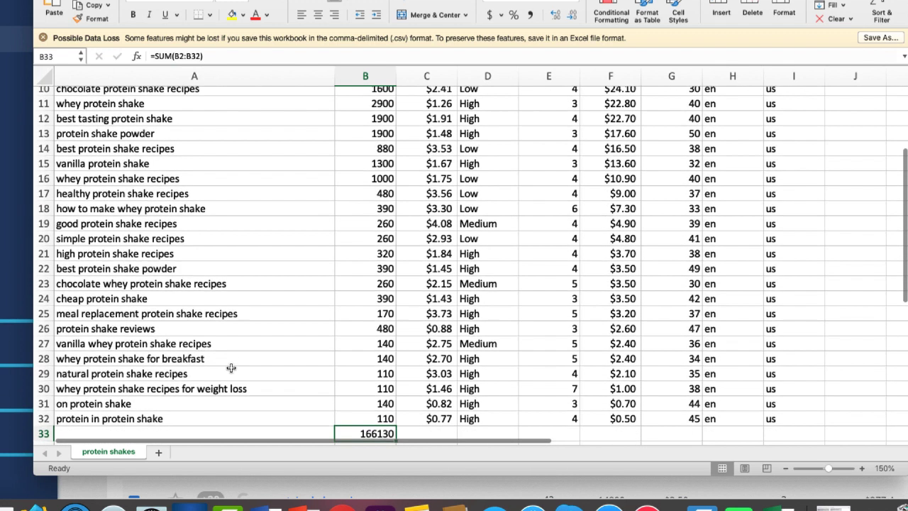
left_click(454, 420)
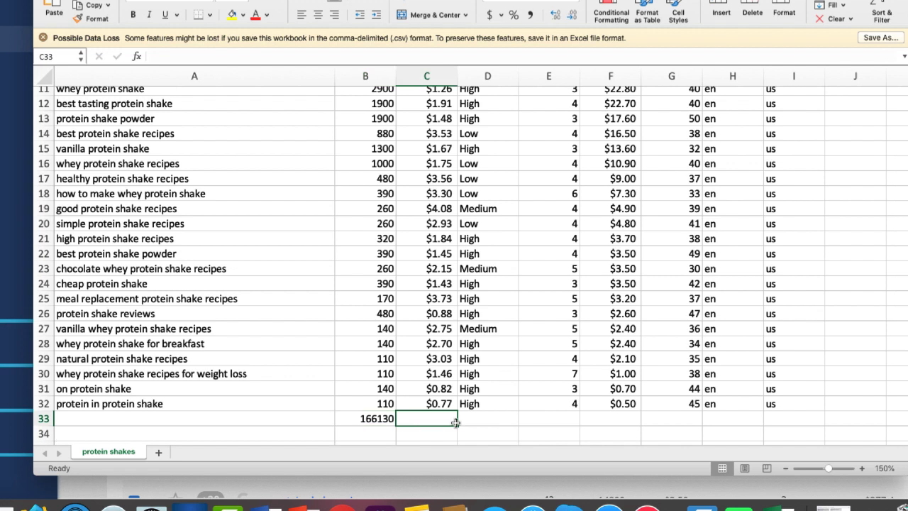
type("=")
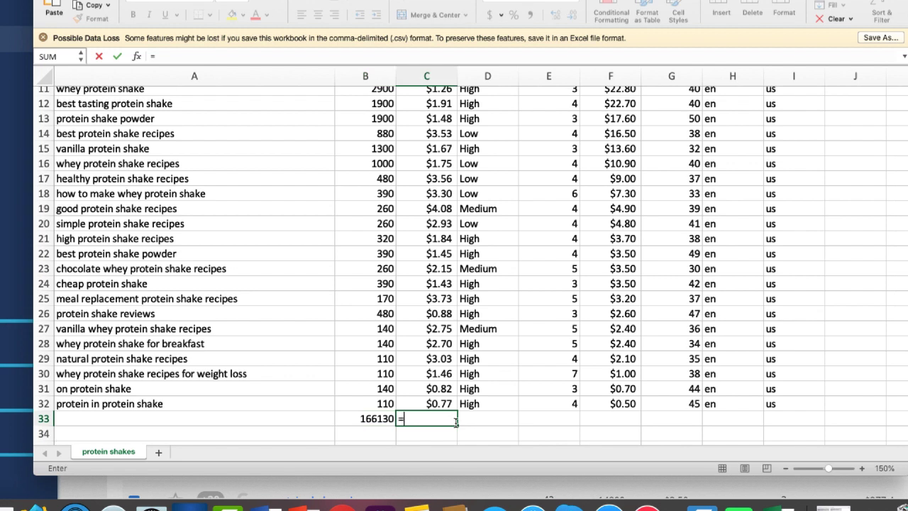
type("average")
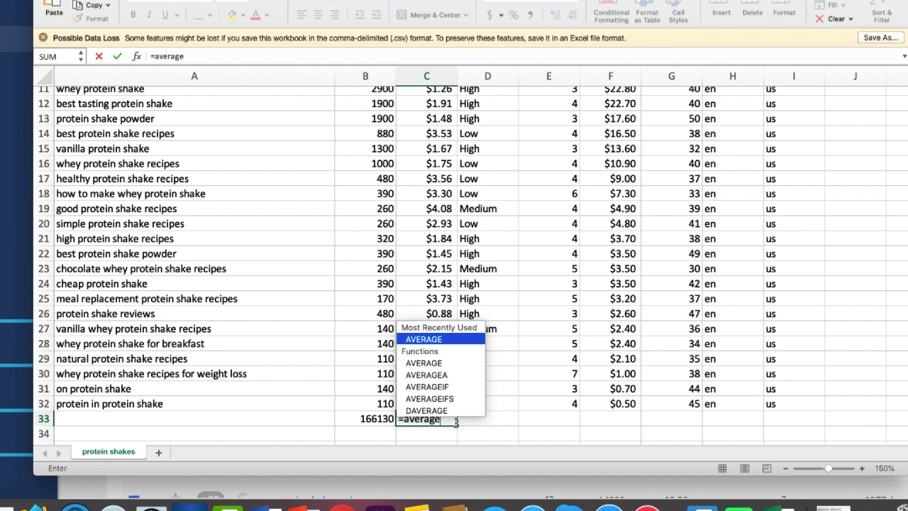
type("(")
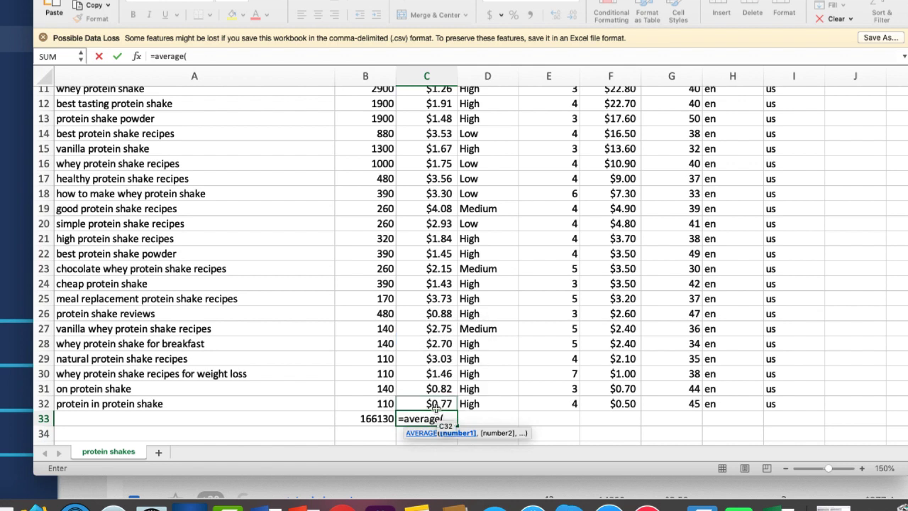
left_click_drag(426, 403, 419, 110)
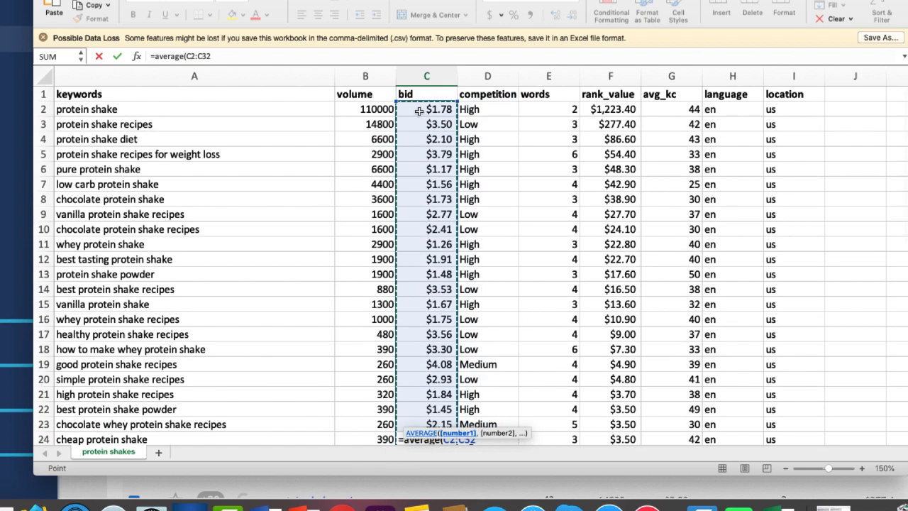
key("Return")
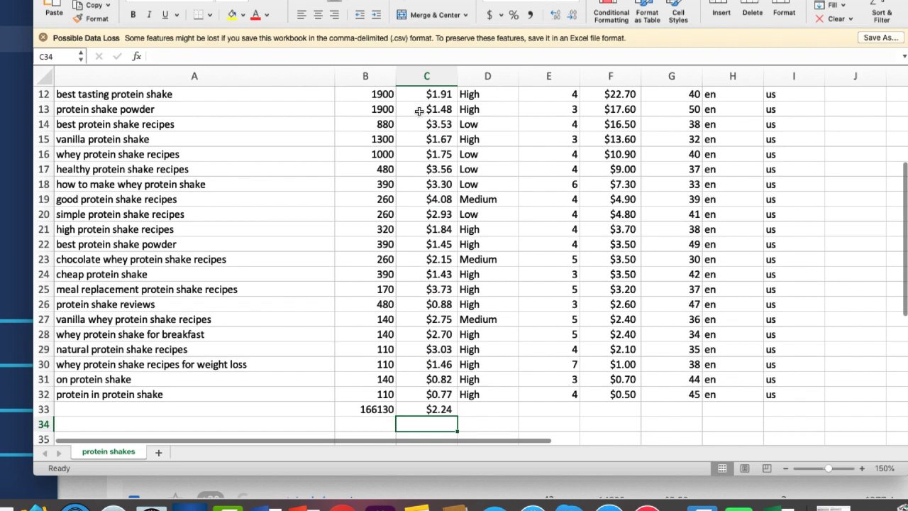
Copy the average formula from C33 to F33 to average the rank_value column, and review it alongside the volume total.
left_click(438, 409)
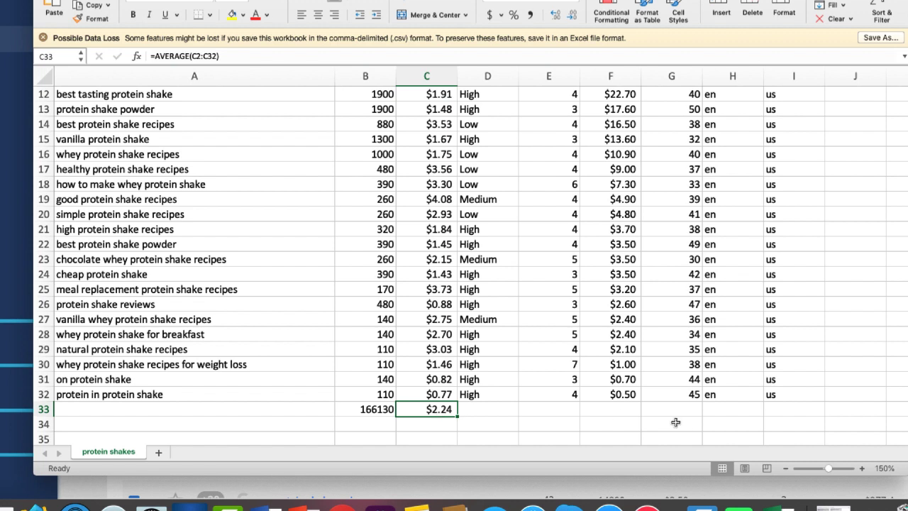
key("super+c")
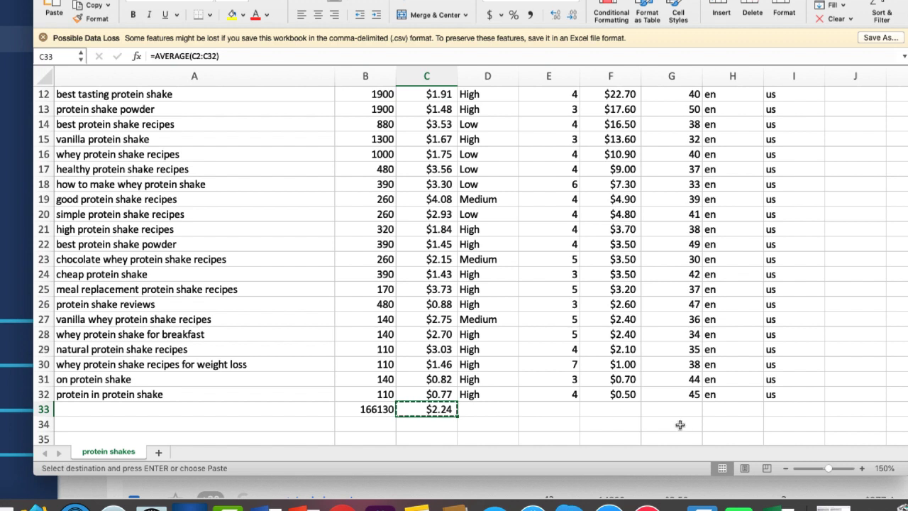
left_click(630, 409)
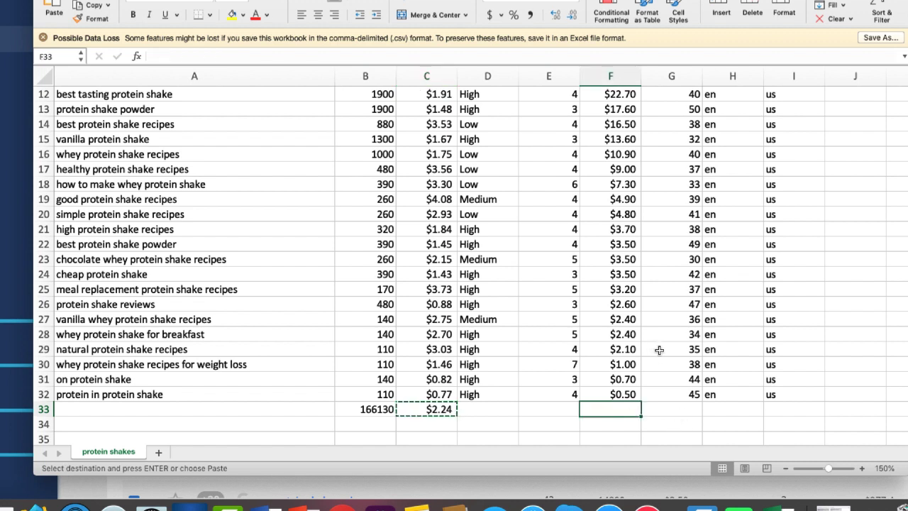
scroll(658, 353, "up", 5)
scroll(655, 356, "down", 5)
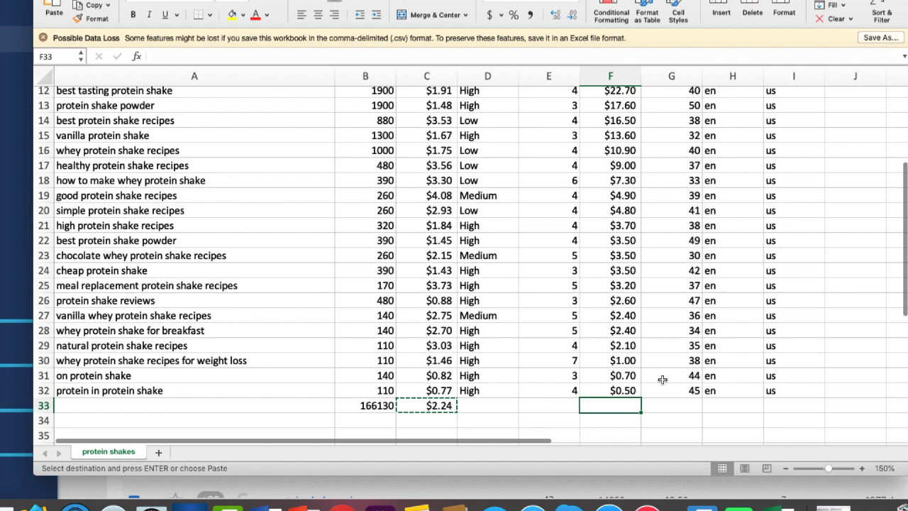
key("super+v")
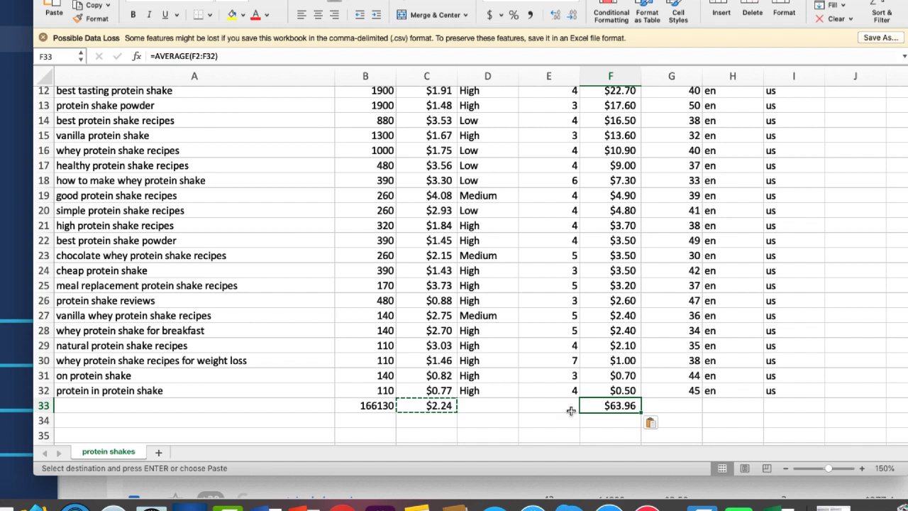
scroll(176, 288, "up", 5)
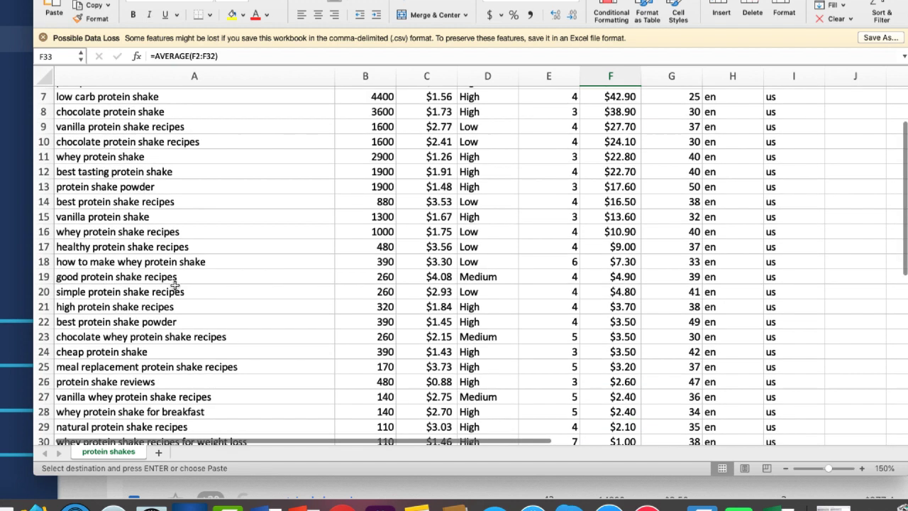
scroll(190, 275, "down", 7)
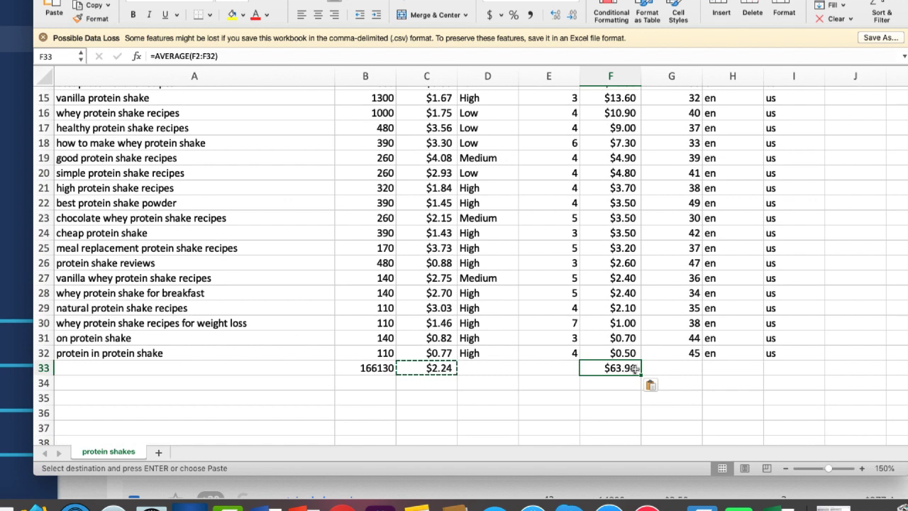
left_click(365, 367)
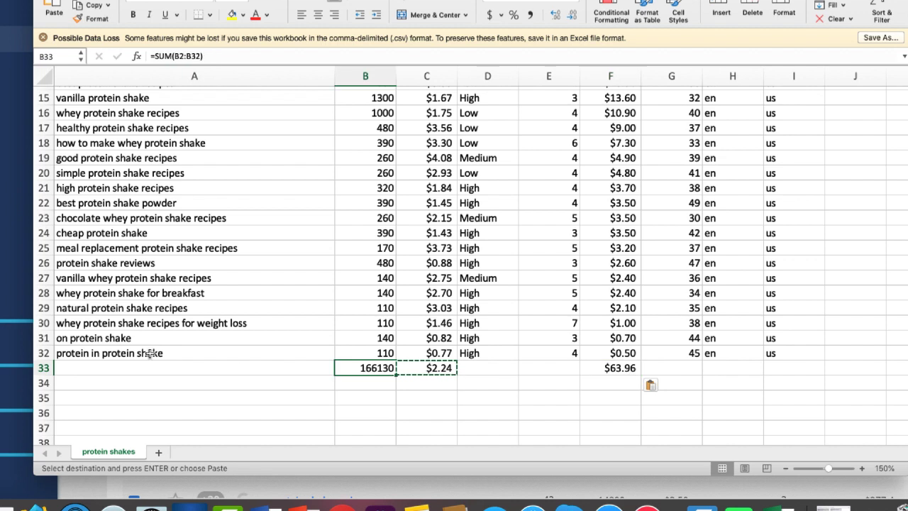
Review the full keyword list in column A, from the first keyword in row 2 down to the summary row 33.
left_click_drag(138, 353, 143, 74)
scroll(161, 276, "up", 3)
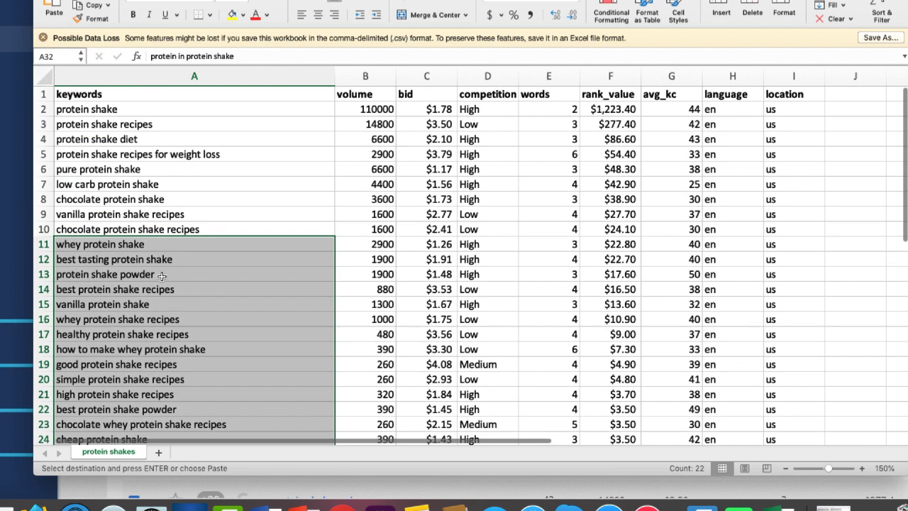
left_click_drag(138, 111, 119, 423)
scroll(190, 383, "down", 3)
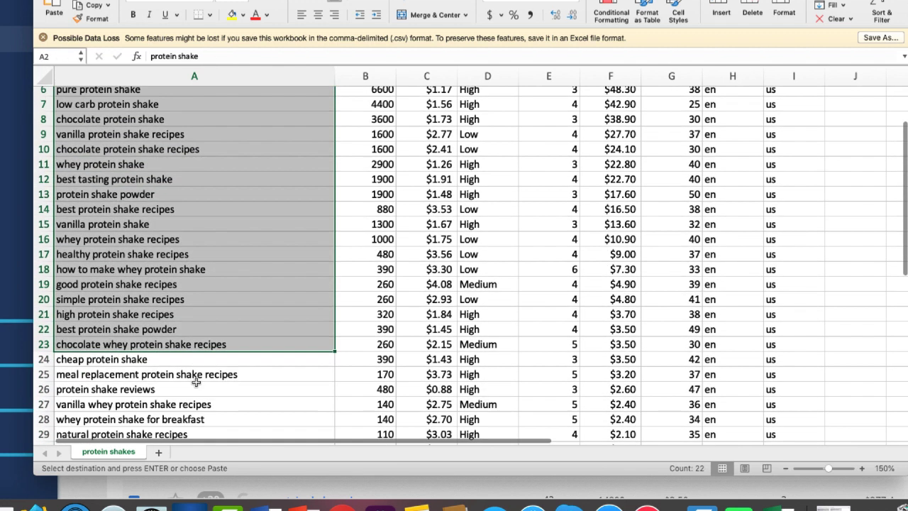
scroll(190, 386, "down", 2)
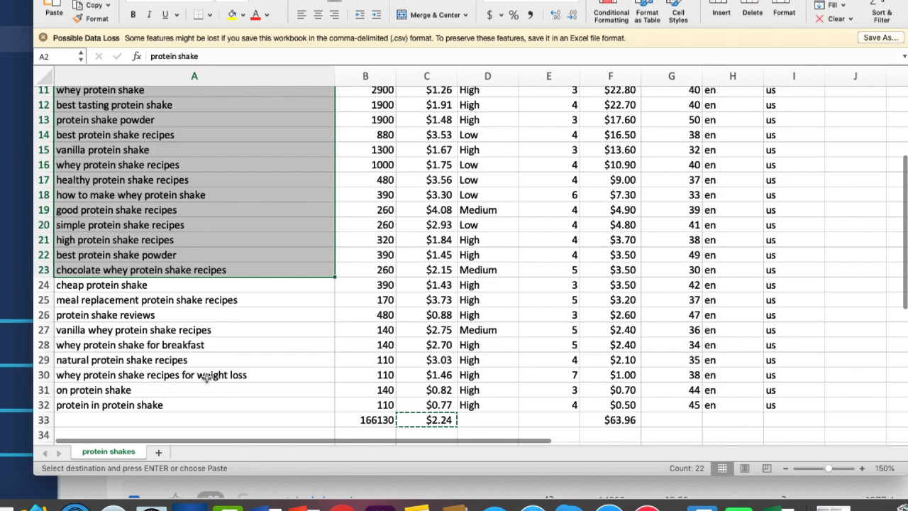
scroll(198, 385, "up", 5)
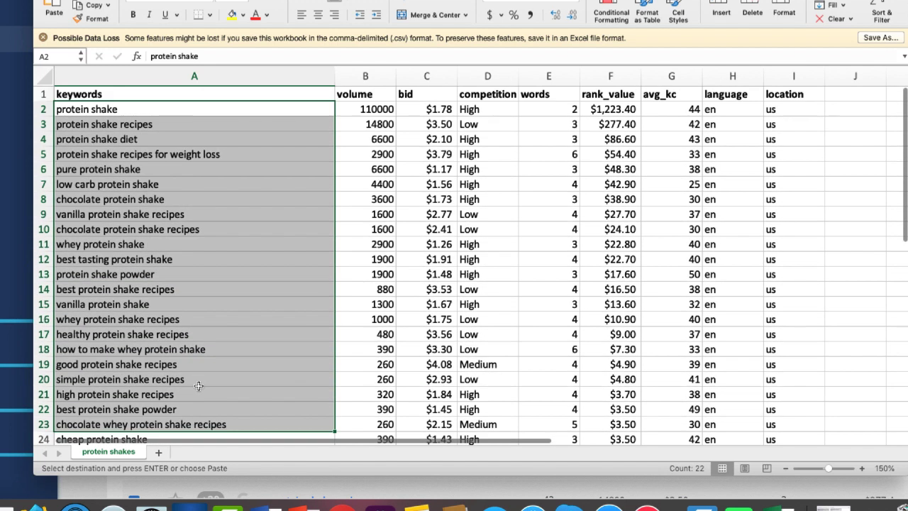
left_click(183, 214)
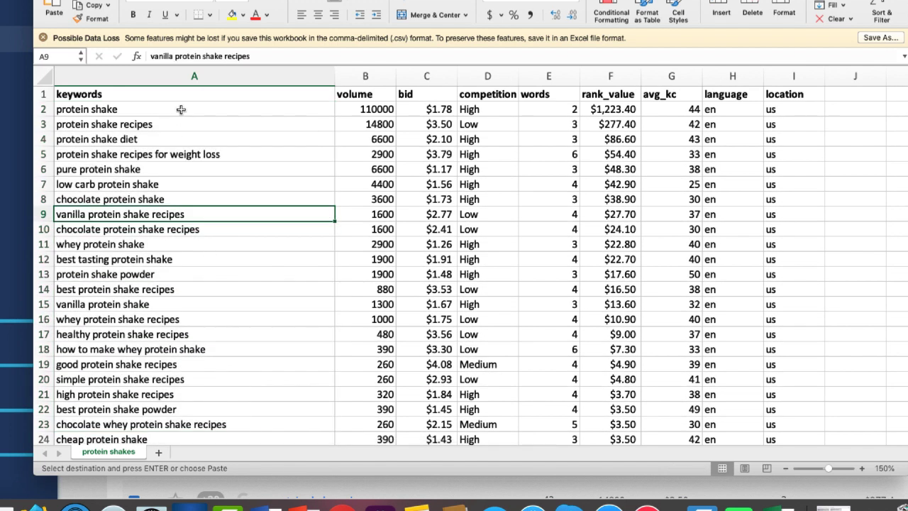
left_click_drag(189, 110, 207, 317)
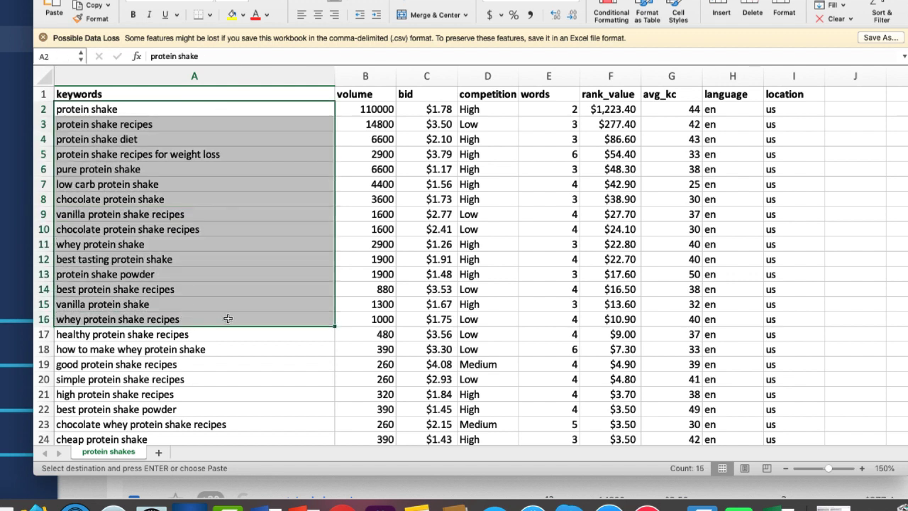
scroll(222, 263, "down", 5)
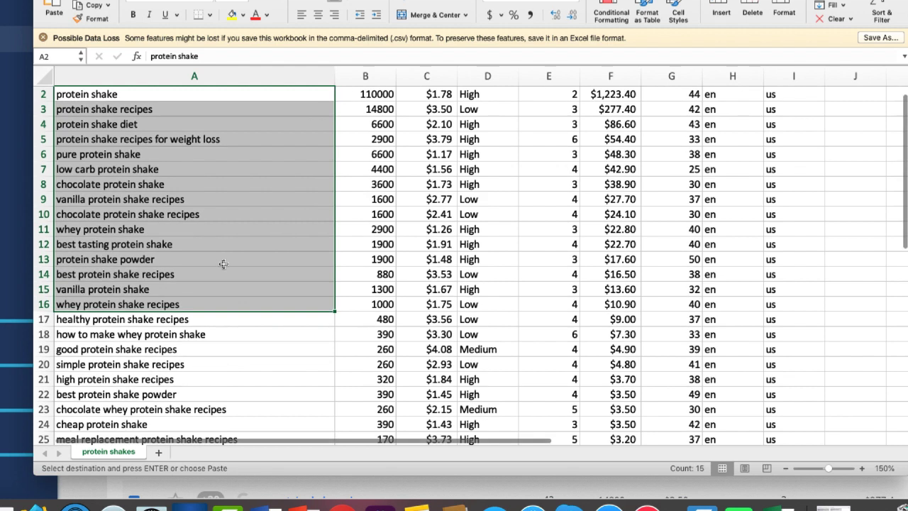
scroll(241, 275, "down", 1)
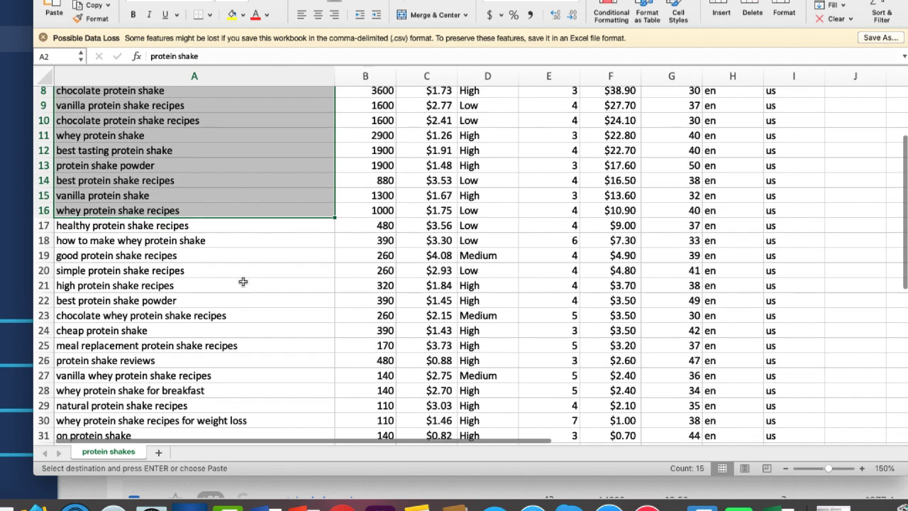
scroll(235, 279, "down", 2)
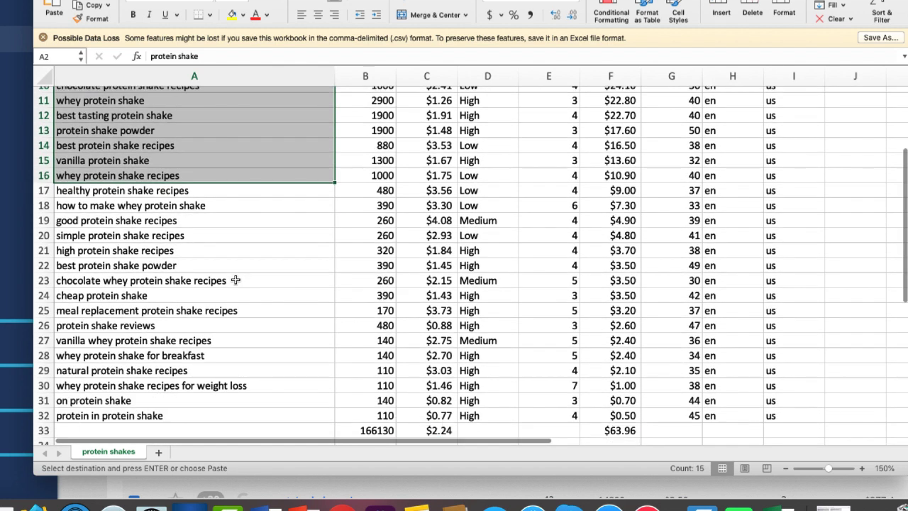
scroll(235, 279, "up", 3)
scroll(235, 280, "up", 3)
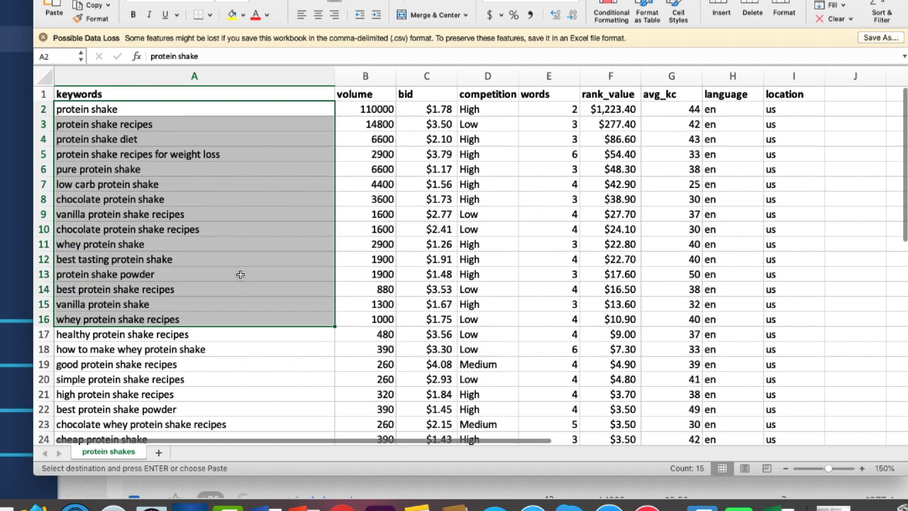
left_click(232, 114)
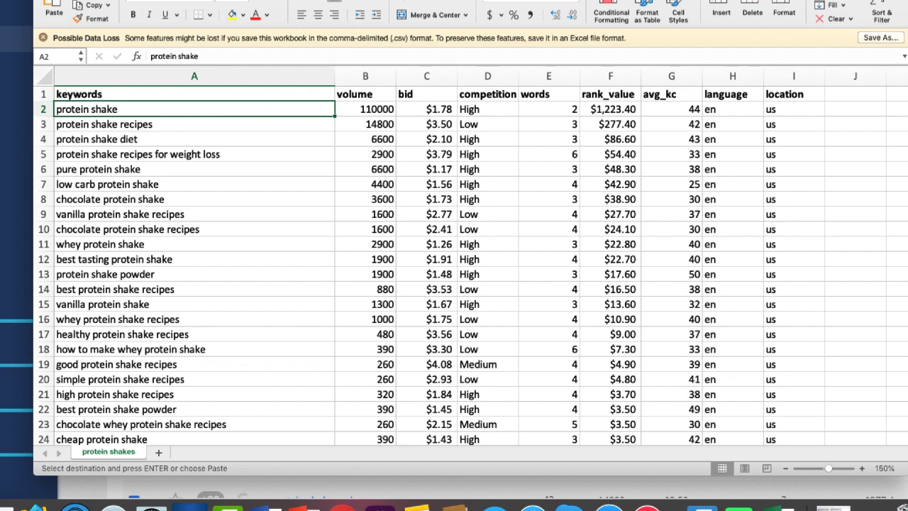
Switch back to the protein shakes keyword project in the browser and review its filtered keyword list.
left_click_drag(284, 0, 376, 0)
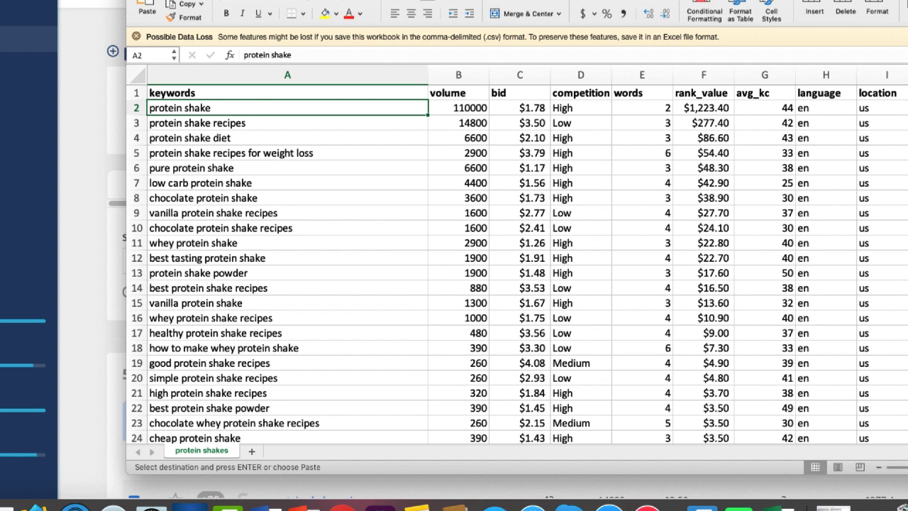
left_click(92, 49)
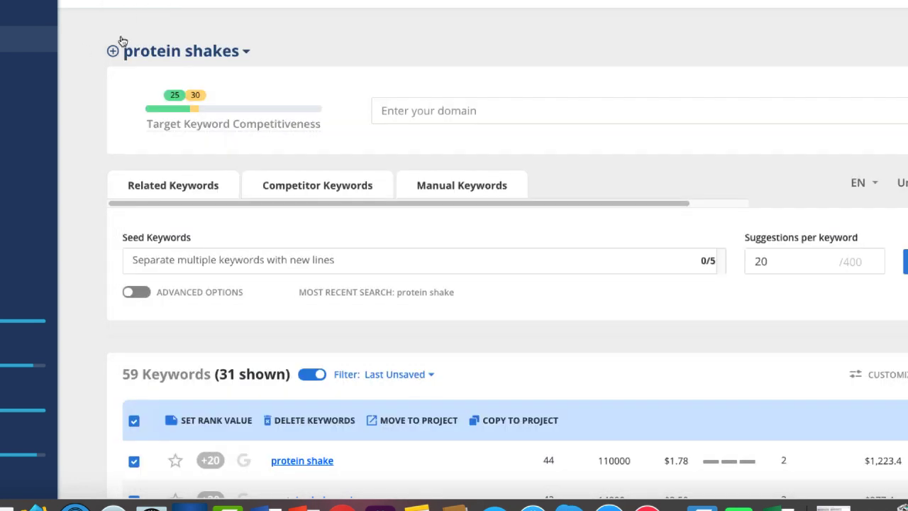
scroll(405, 125, "down", 5)
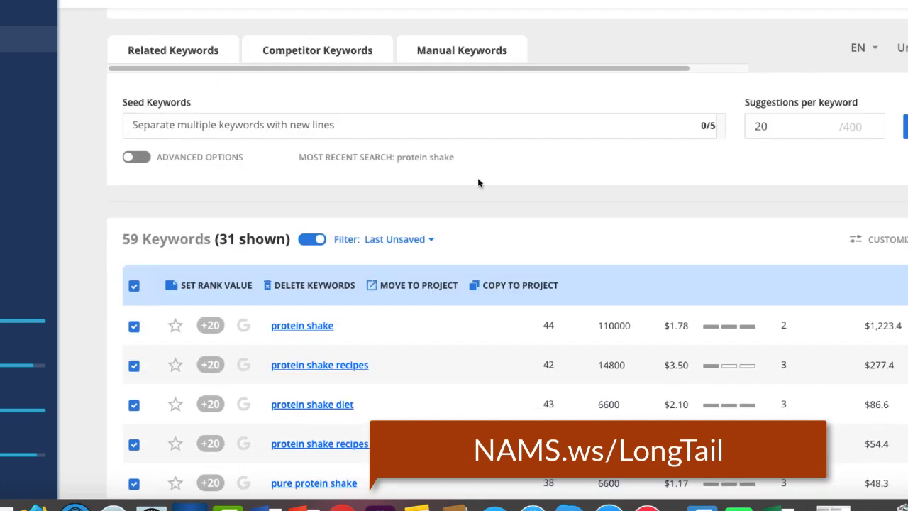
scroll(464, 249, "down", 8)
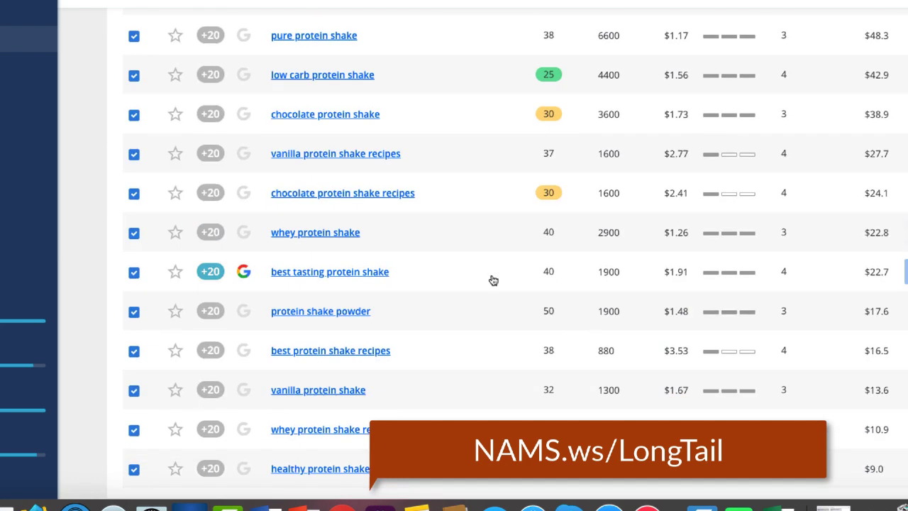
scroll(482, 279, "up", 2)
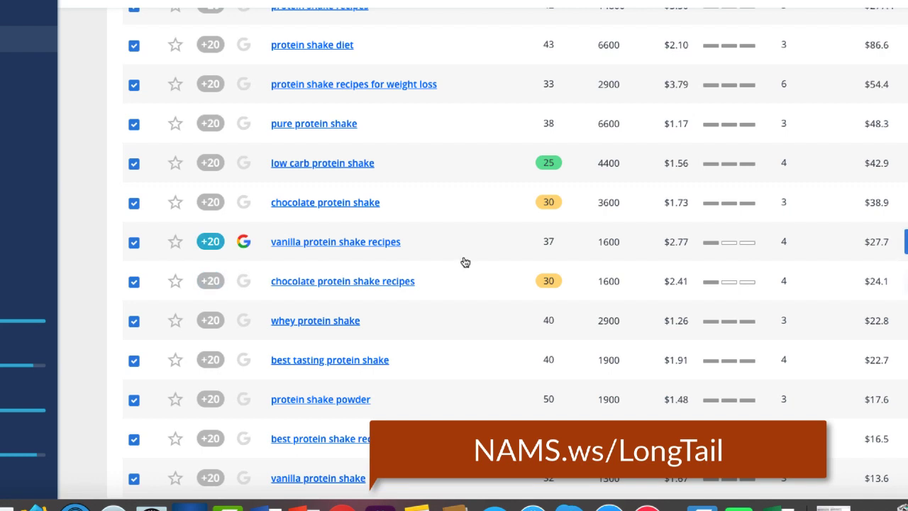
scroll(472, 219, "up", 2)
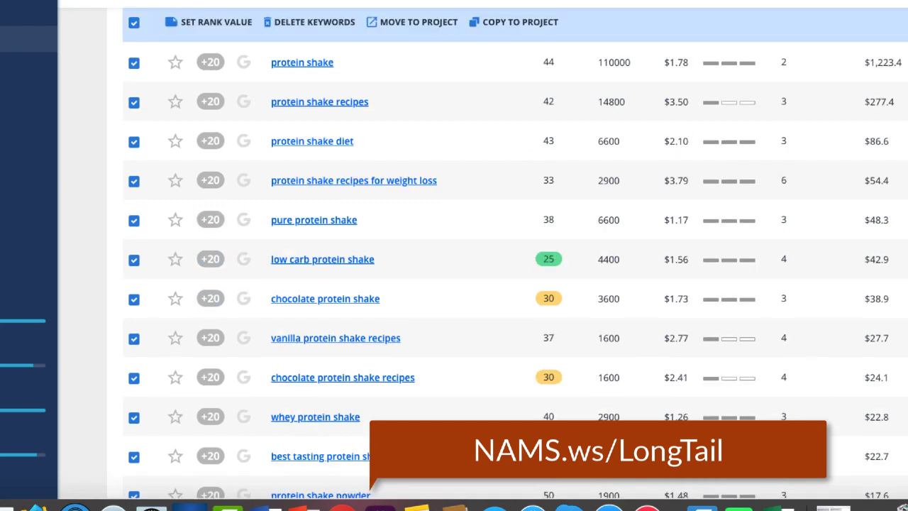
Open google.com in a new browser tab and search for protein shakes.
key("super+t")
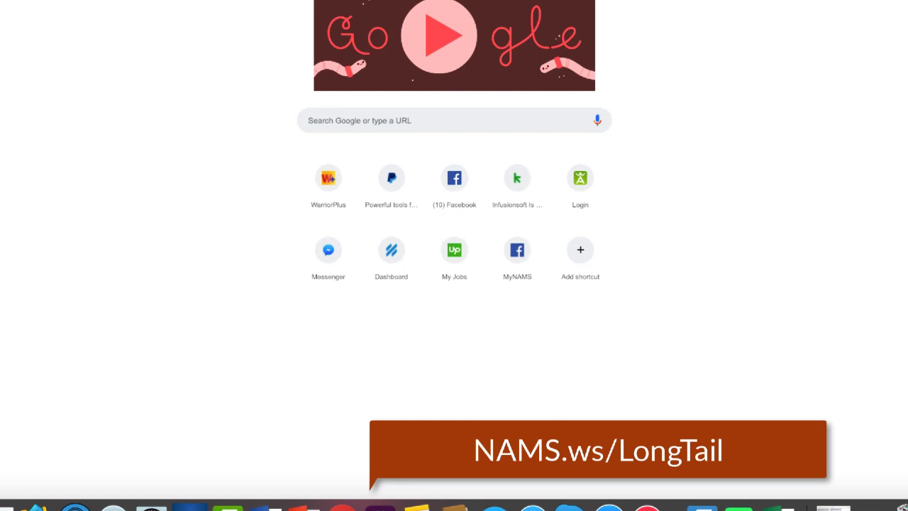
type("goog")
type(".com")
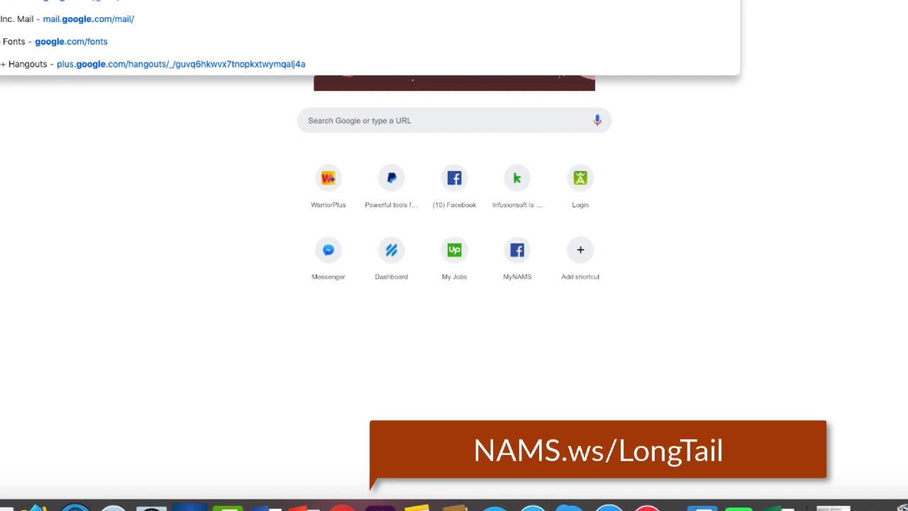
key("Return")
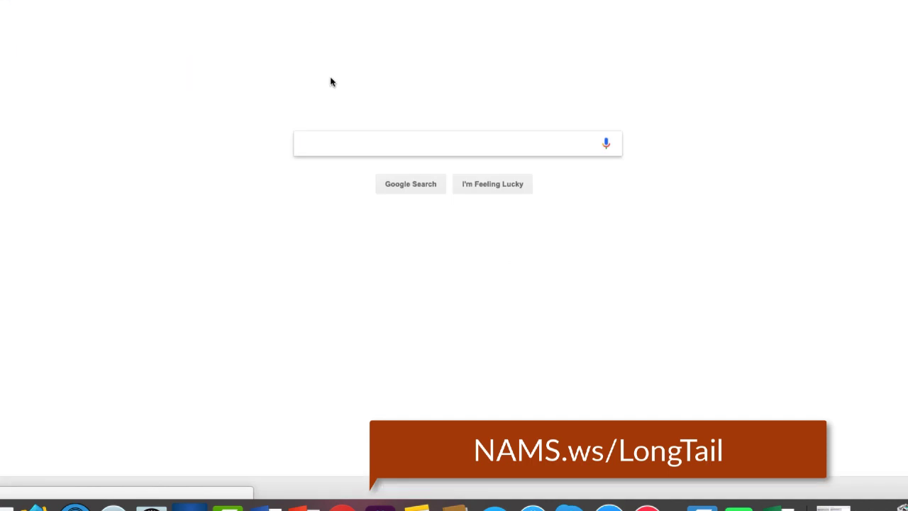
type("protein")
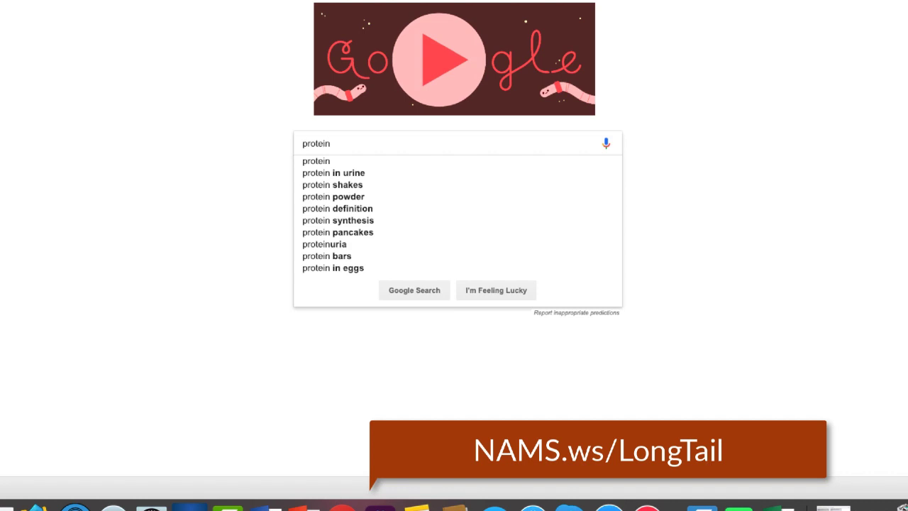
type(" shake")
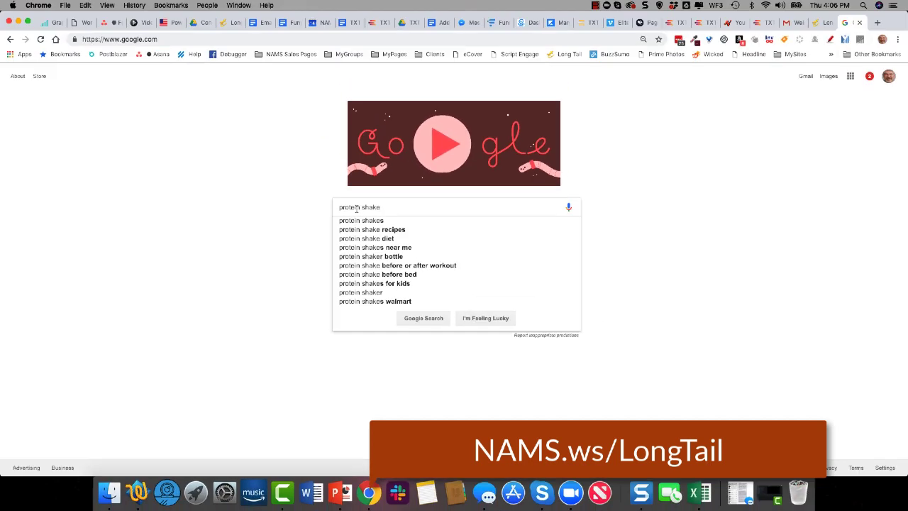
left_click(376, 220)
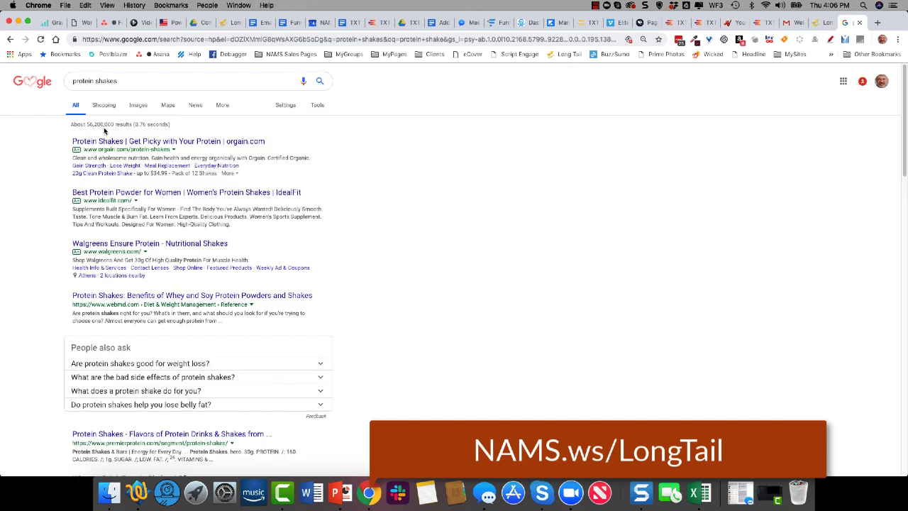
Shorten the Google search query to the singular form protein shake.
left_click(127, 78)
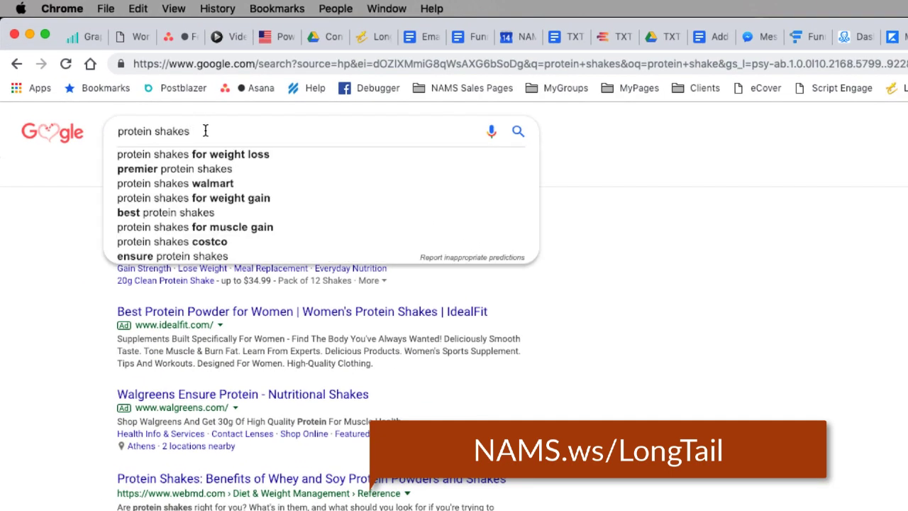
key("BackSpace")
type("powder")
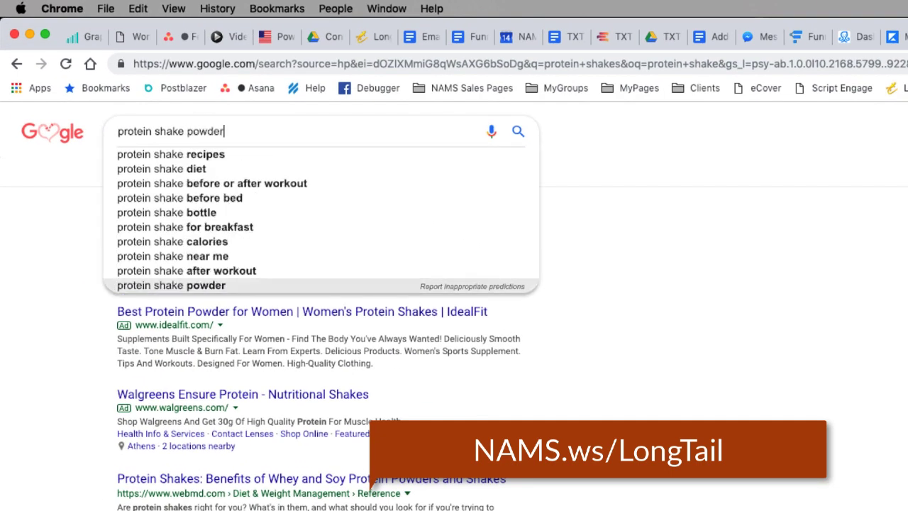
key("BackSpace")
key("BackSpace")
key("BackSpace")
key("BackSpace")
key("BackSpace")
key("BackSpace")
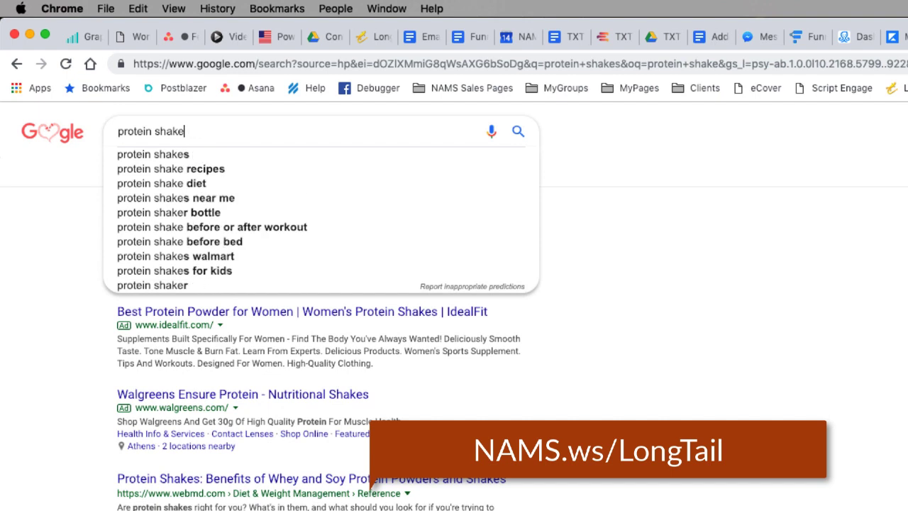
Enclose the query in quotation marks and search Google for the exact phrase "protein shake".
type("\"")
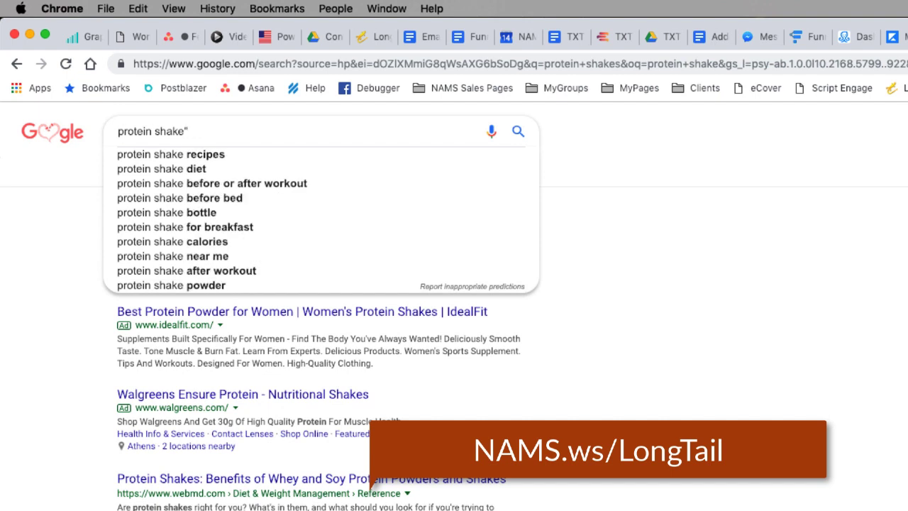
type("\"")
key("Return")
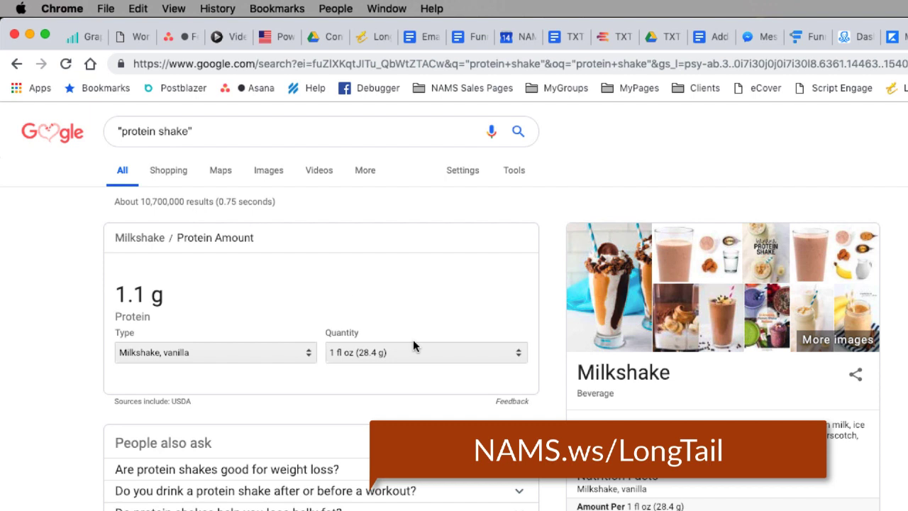
Examine the results page for "protein shake", including the result count, related questions, ranking sites and videos.
scroll(408, 489, "down", 6)
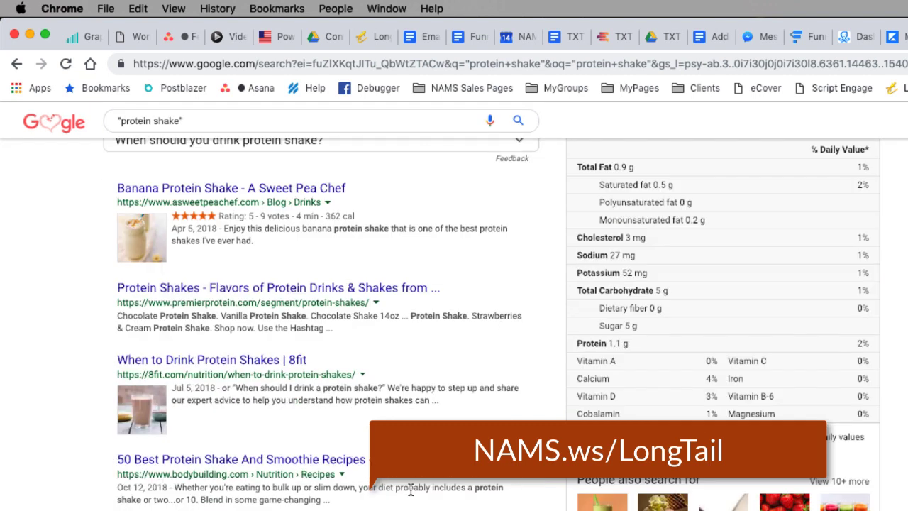
scroll(390, 415, "up", 2)
scroll(390, 415, "down", 4)
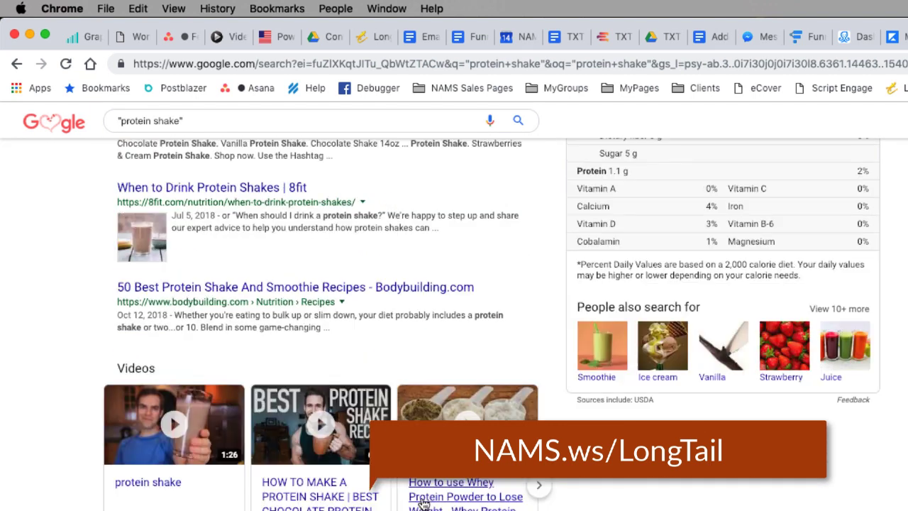
scroll(678, 397, "down", 3)
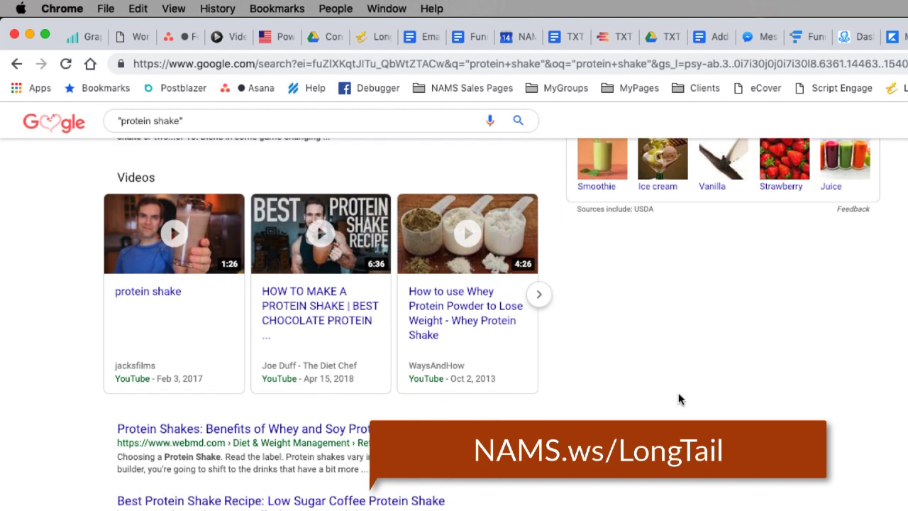
scroll(823, 343, "up", 6)
scroll(823, 343, "up", 4)
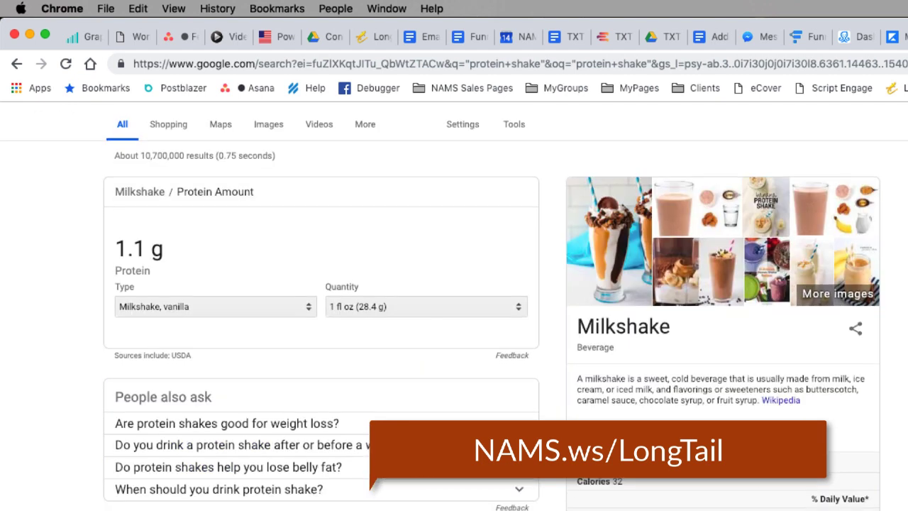
scroll(690, 405, "down", 2)
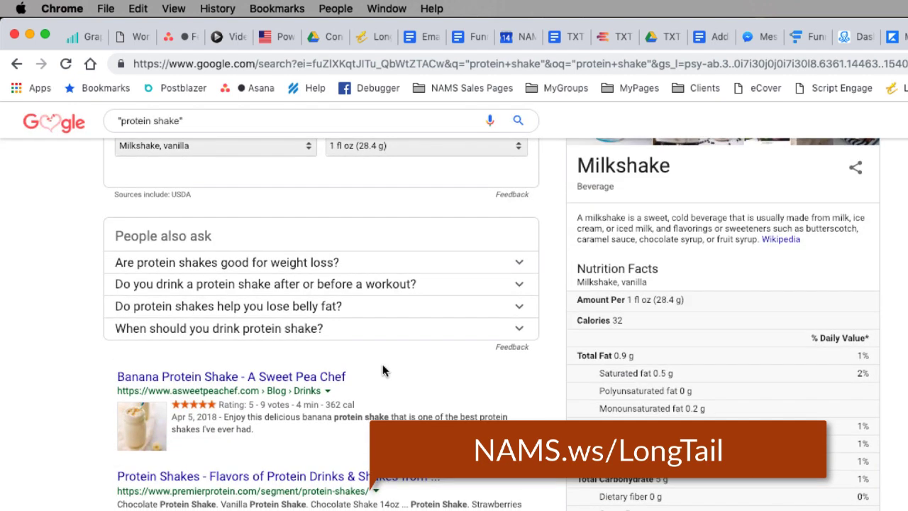
scroll(106, 376, "down", 1)
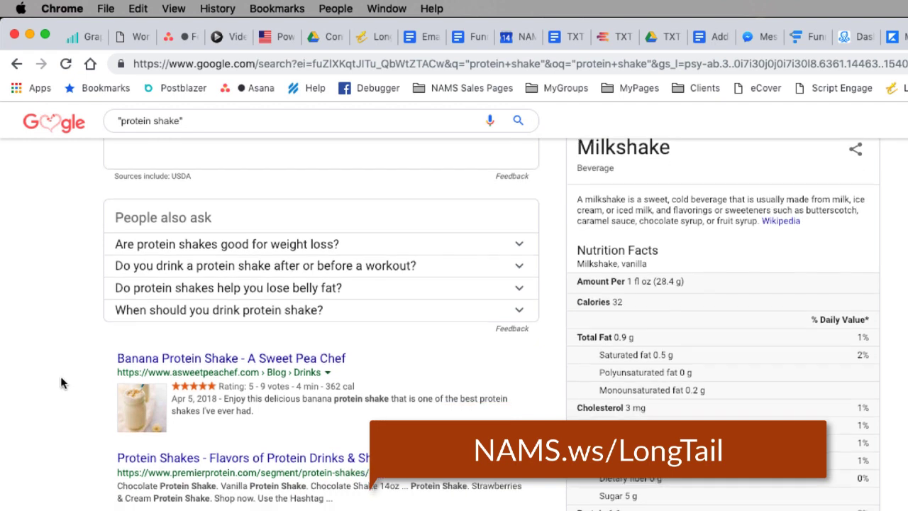
scroll(61, 379, "down", 1)
scroll(61, 379, "up", 4)
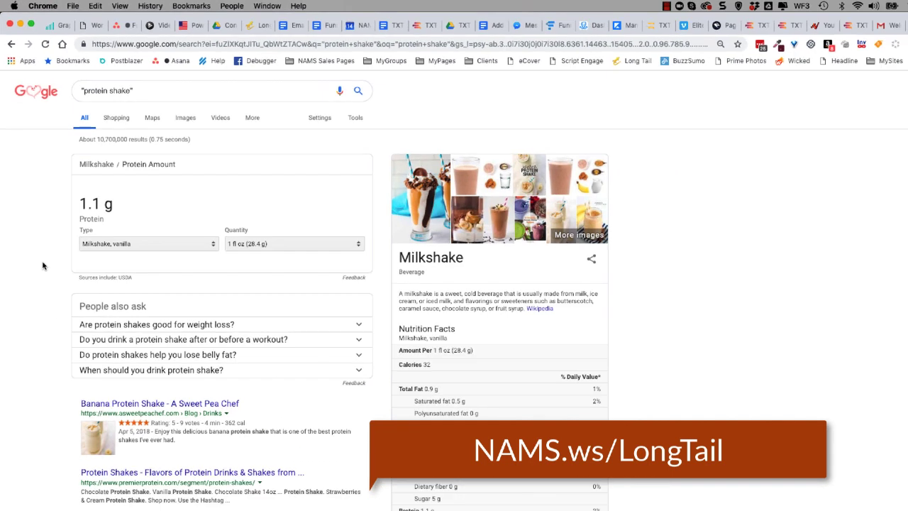
Review the "protein shake" organic results, videos and local listings, and highlight the related searches heading at the end of the page.
scroll(42, 265, "down", 4)
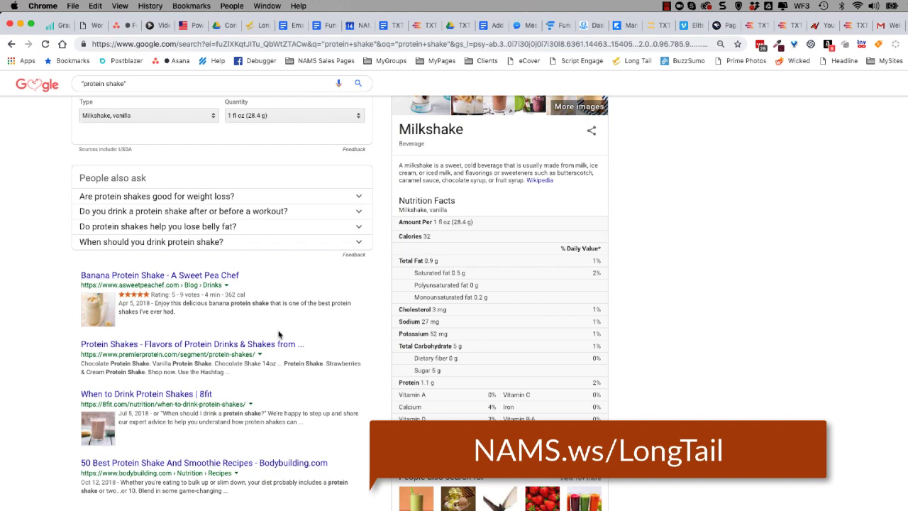
scroll(284, 333, "down", 10)
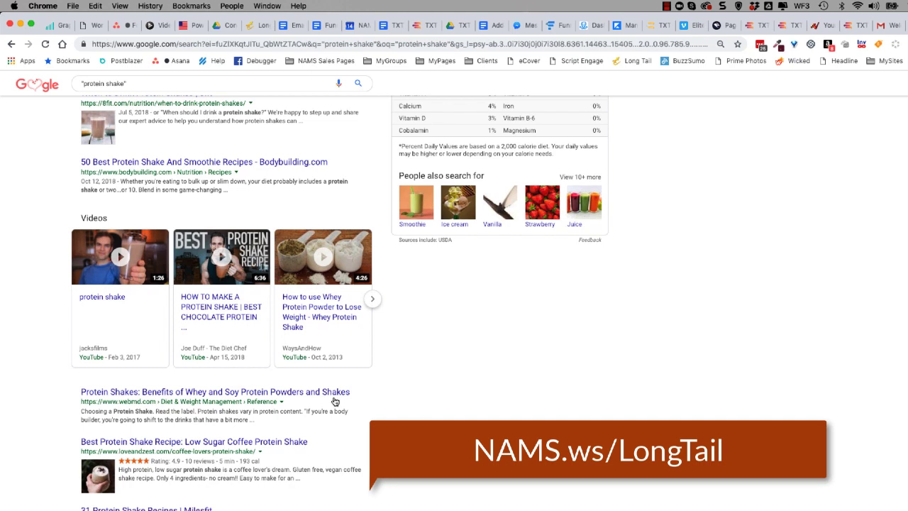
scroll(376, 380, "down", 10)
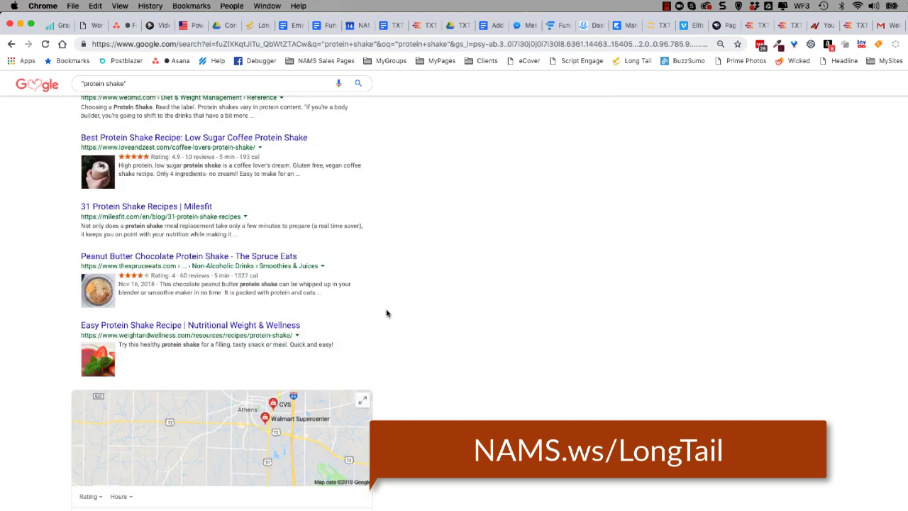
scroll(425, 314, "down", 10)
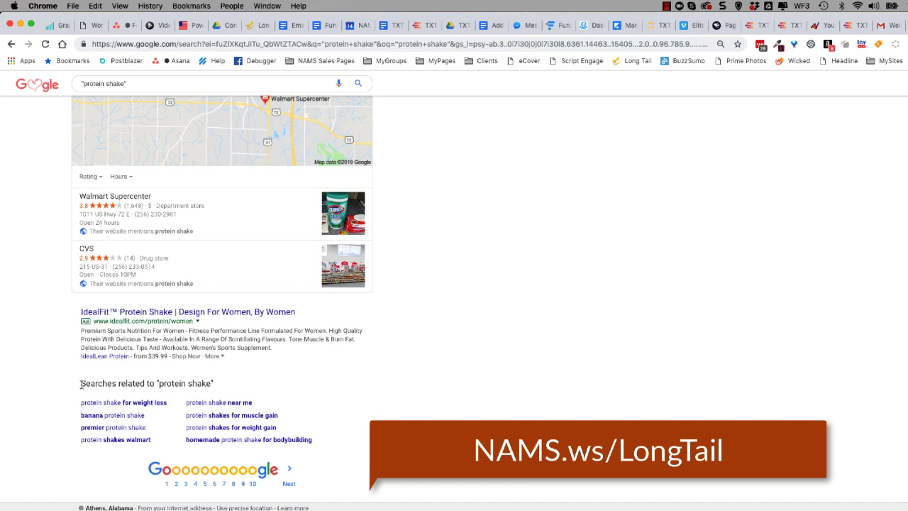
left_click_drag(80, 383, 218, 385)
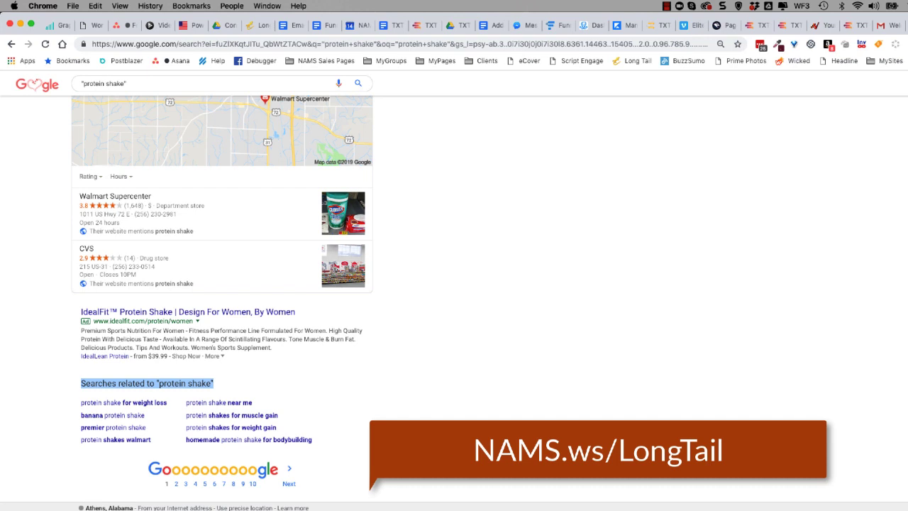
scroll(636, 338, "up", 10)
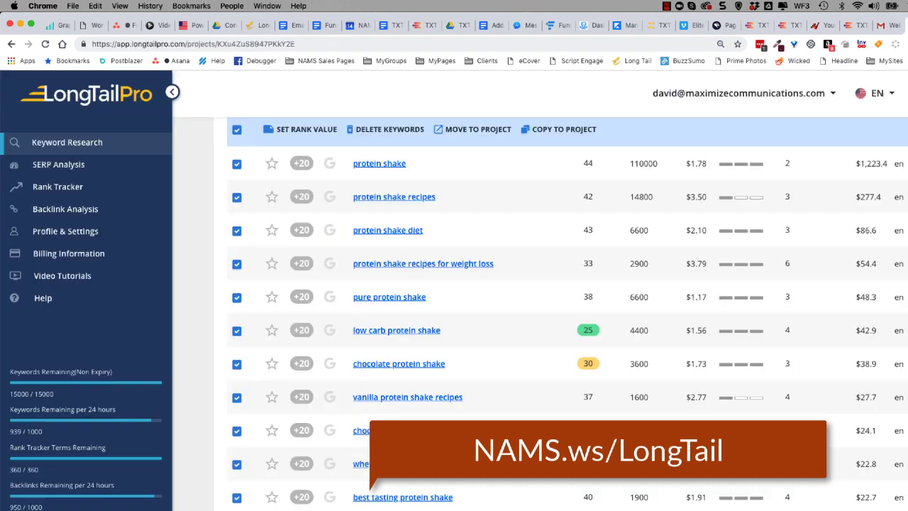
Switch back to LongTailPro and retrieve a SERP analysis for the keyword protein shake in English for the United States.
scroll(500, 260, "up", 2)
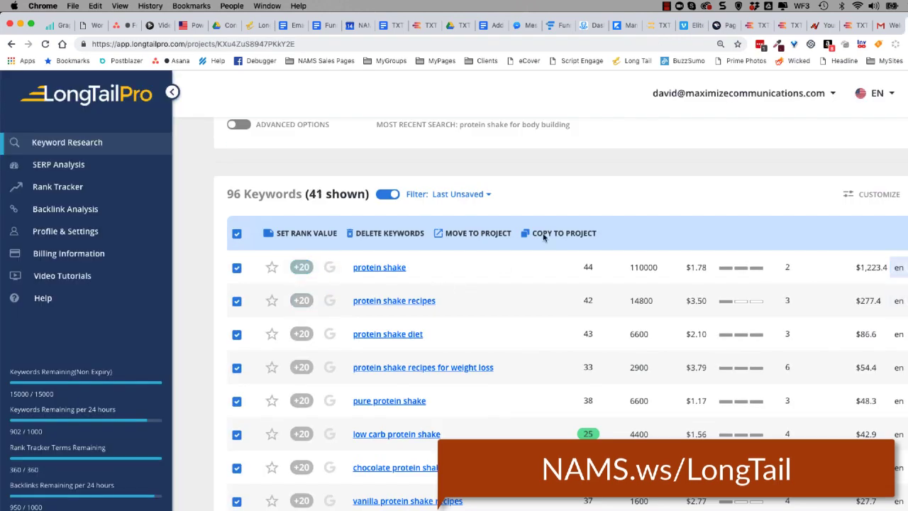
scroll(561, 241, "up", 3)
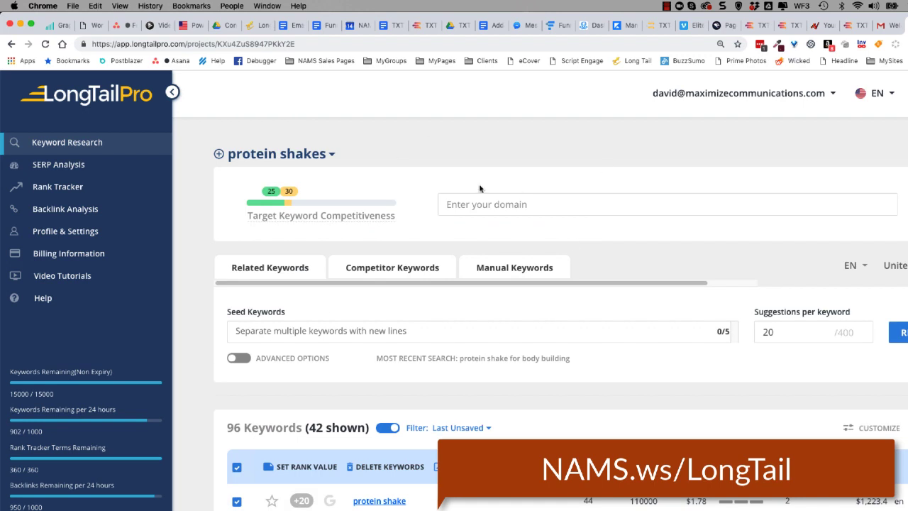
left_click(64, 167)
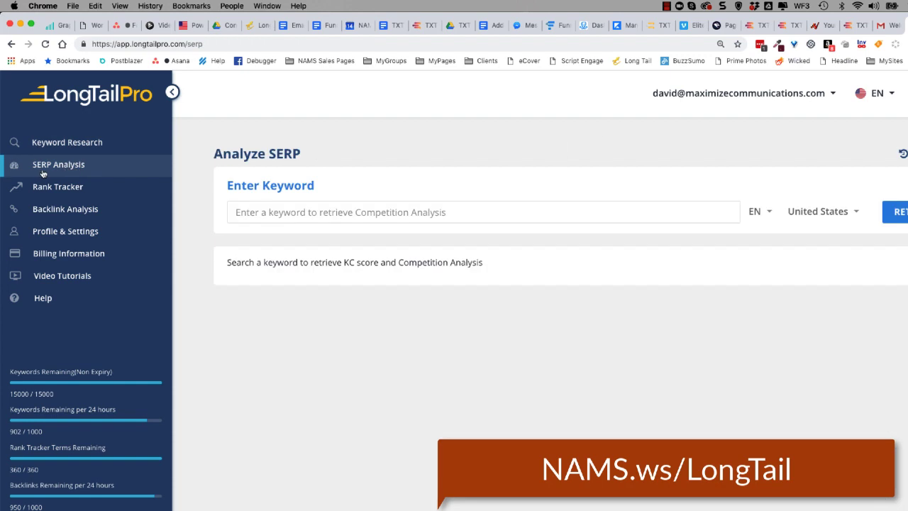
left_click(312, 212)
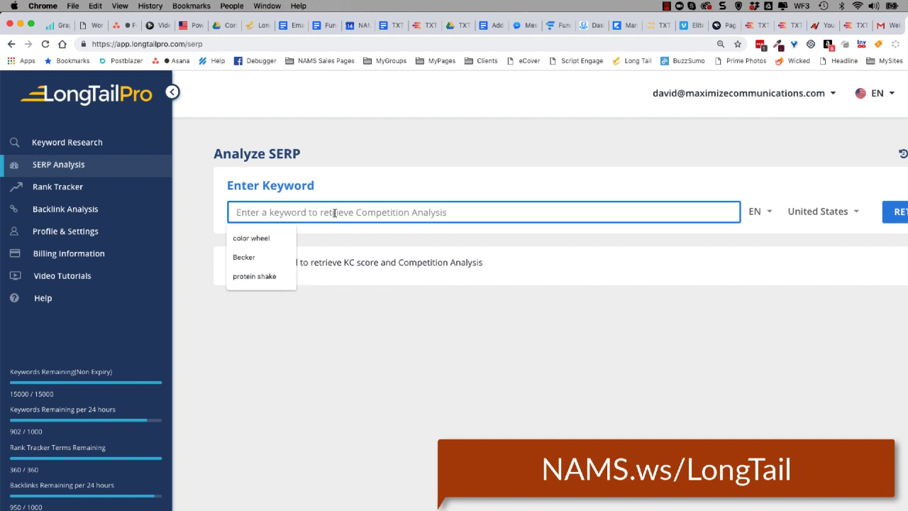
left_click(255, 276)
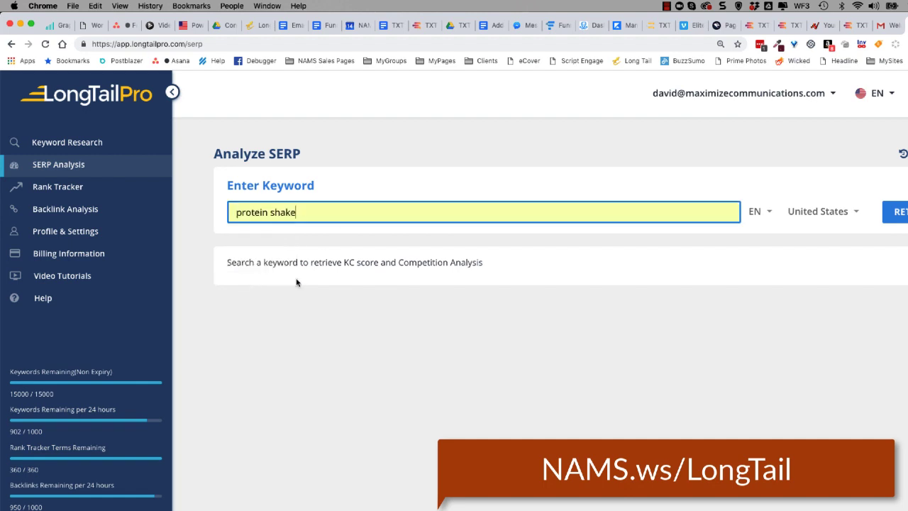
left_click(892, 214)
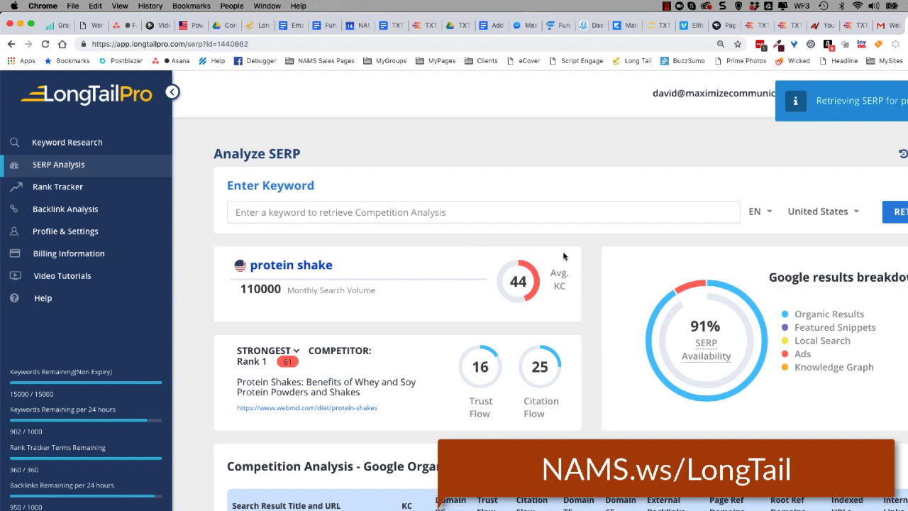
Examine the strongest competitor's scores in the SERP analysis and view the explanation of Trust Flow.
scroll(575, 258, "down", 3)
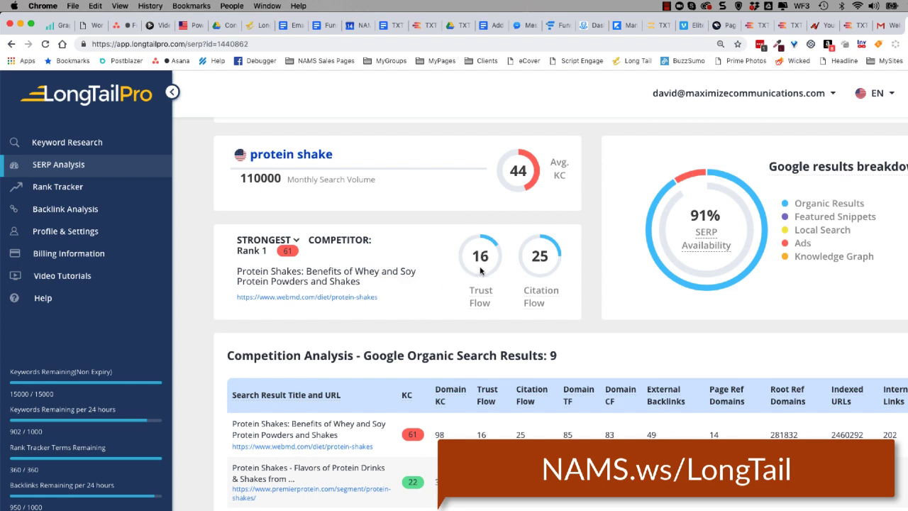
mouse_move(477, 300)
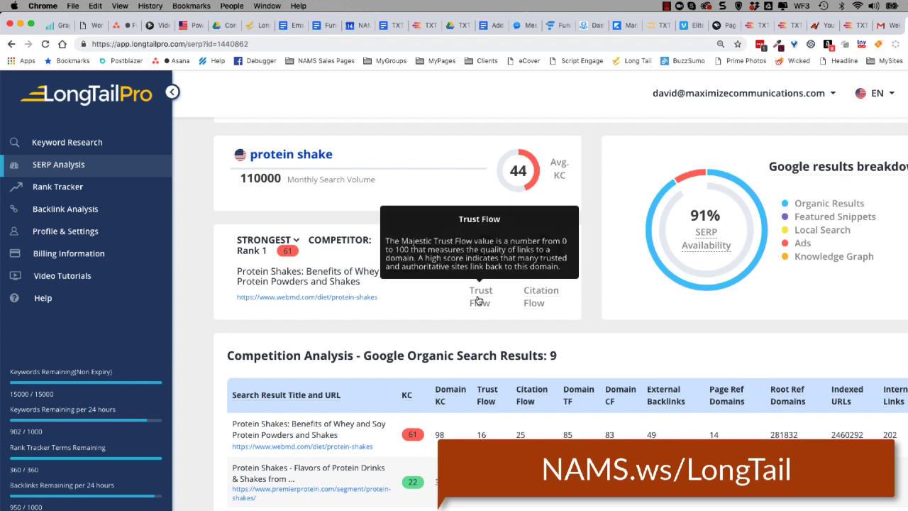